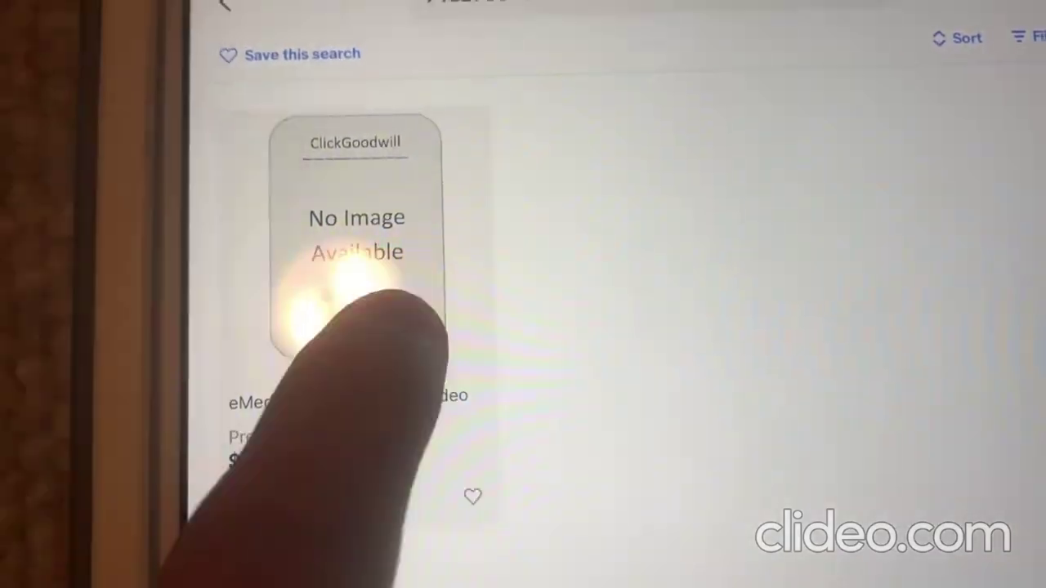
Open the ClickGoodwill eMedia My Piano DVD listing and scroll down its item page.
{"action": "left_click", "coordinate": [344, 270]}
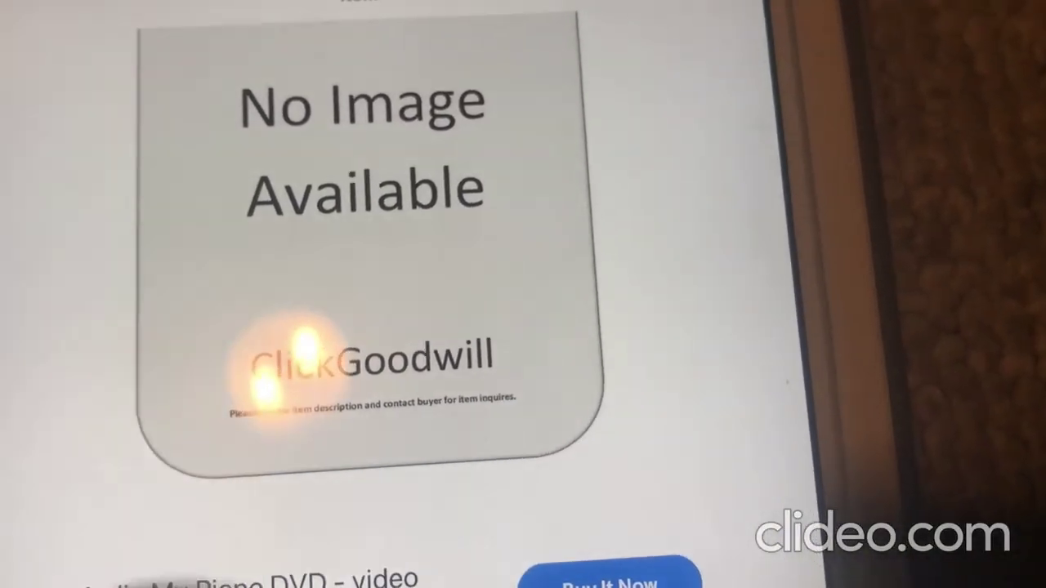
{"action": "scroll", "coordinate": [408, 295], "scroll_direction": "down", "scroll_amount": 10}
{"action": "scroll", "coordinate": [409, 295], "scroll_direction": "down", "scroll_amount": 10}
{"action": "scroll", "coordinate": [409, 294], "scroll_direction": "down", "scroll_amount": 10}
{"action": "scroll", "coordinate": [368, 327], "scroll_direction": "down", "scroll_amount": 10}
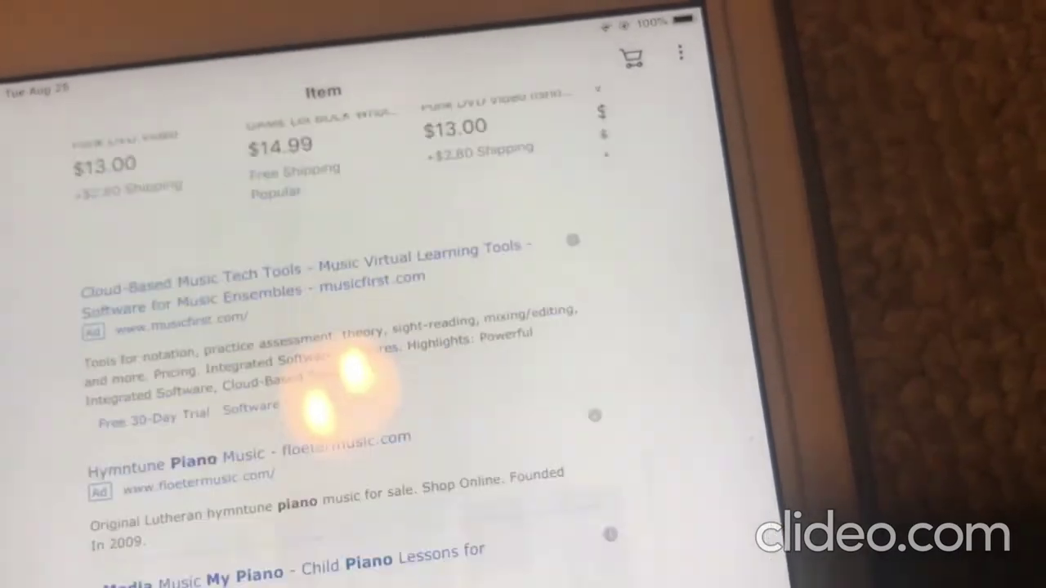
{"action": "scroll", "coordinate": [367, 327], "scroll_direction": "down", "scroll_amount": 10}
{"action": "scroll", "coordinate": [205, 490], "scroll_direction": "up", "scroll_amount": 5}
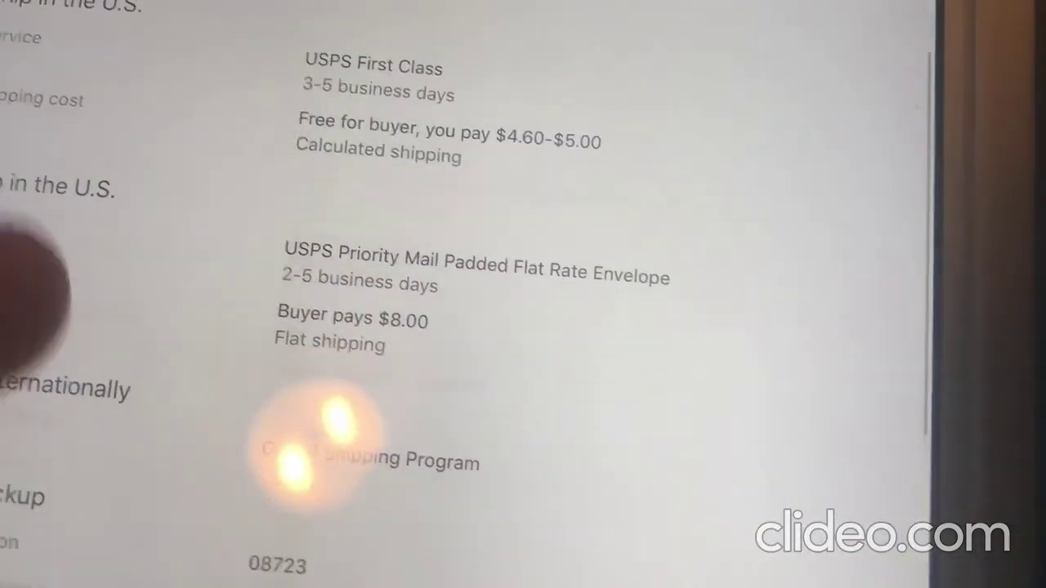
Scroll down through the listing's shipping and selling details.
{"action": "scroll", "coordinate": [33, 245], "scroll_direction": "down", "scroll_amount": 10}
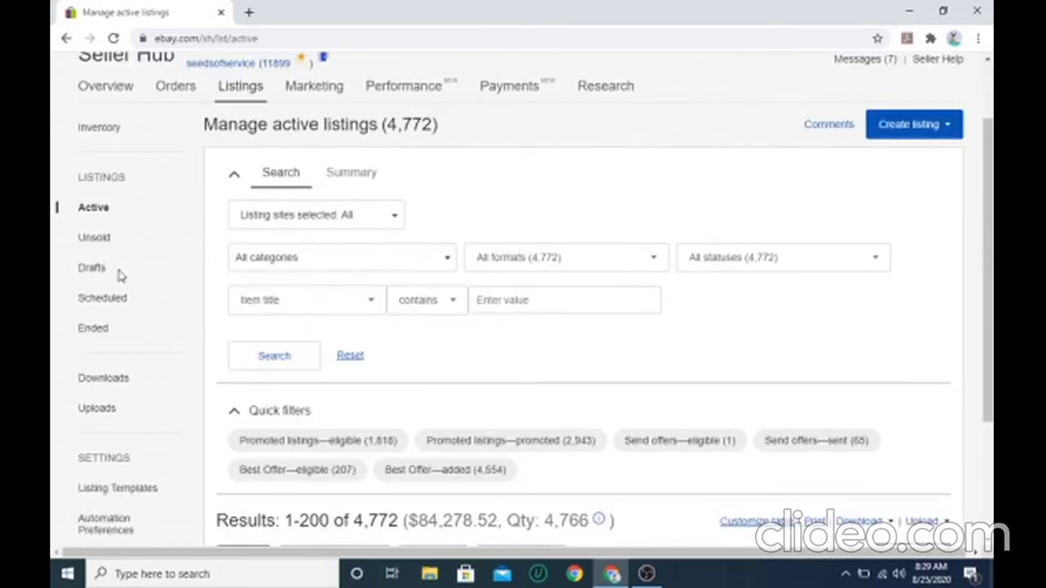
Show the Drafts list in Seller Hub and scroll through the 29 saved drafts.
{"action": "left_click", "coordinate": [96, 271]}
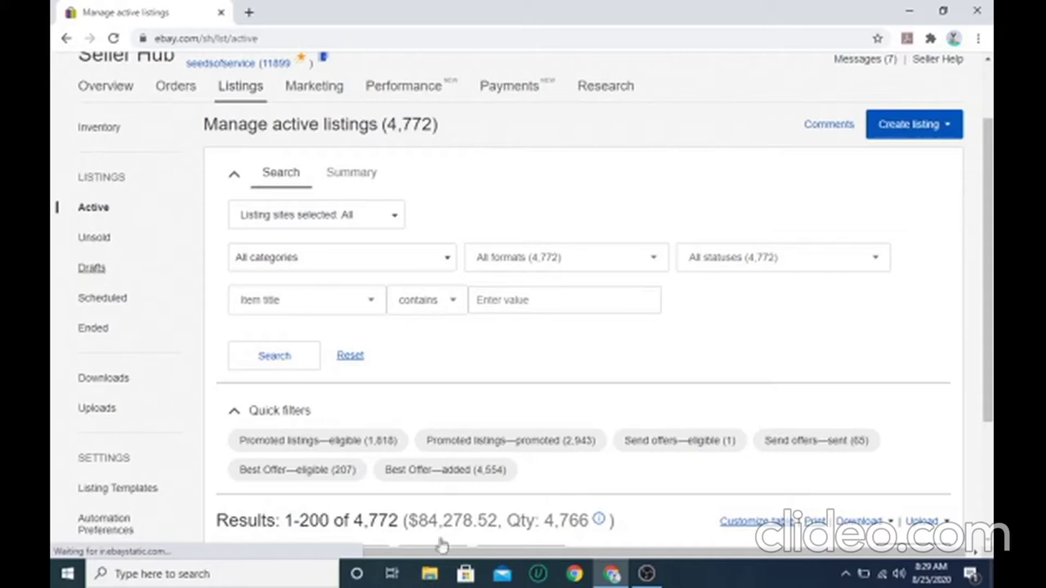
{"action": "mouse_move", "coordinate": [646, 573]}
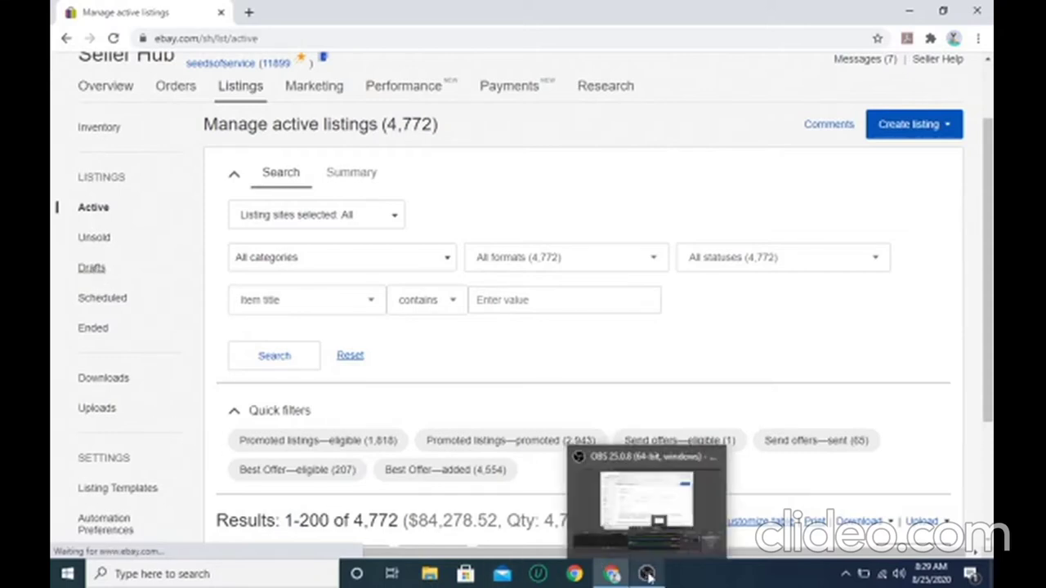
{"action": "scroll", "coordinate": [543, 414], "scroll_direction": "down", "scroll_amount": 4}
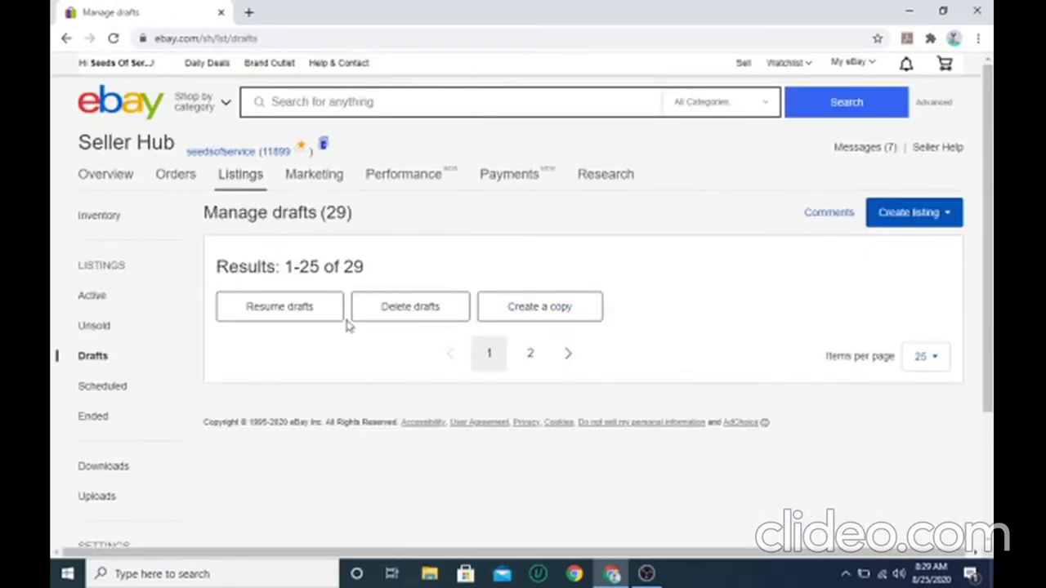
Scroll to the eMedia My Piano DVD - video draft and resume it.
{"action": "scroll", "coordinate": [345, 325], "scroll_direction": "down", "scroll_amount": 1}
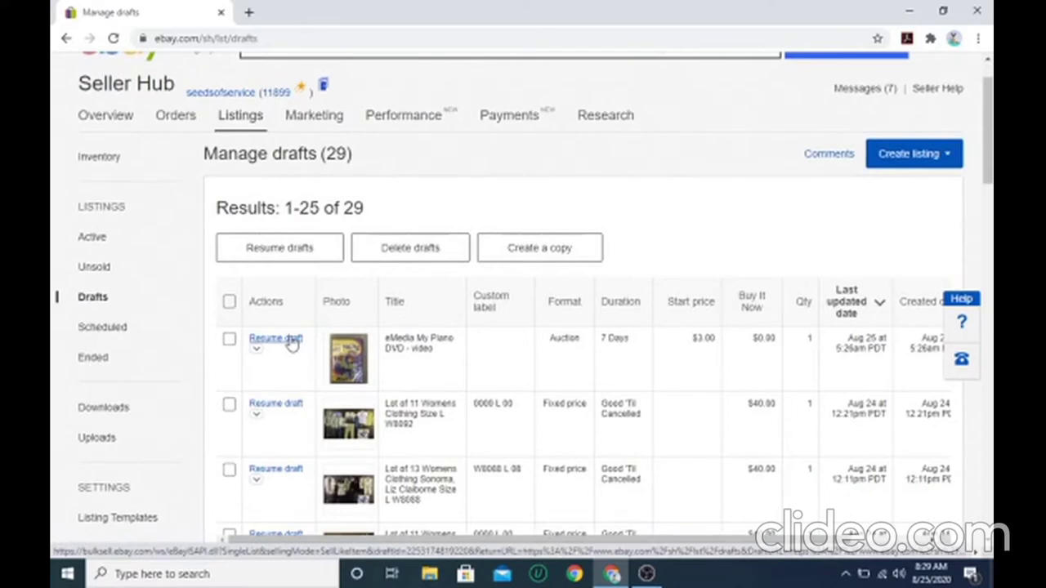
{"action": "left_click", "coordinate": [293, 344]}
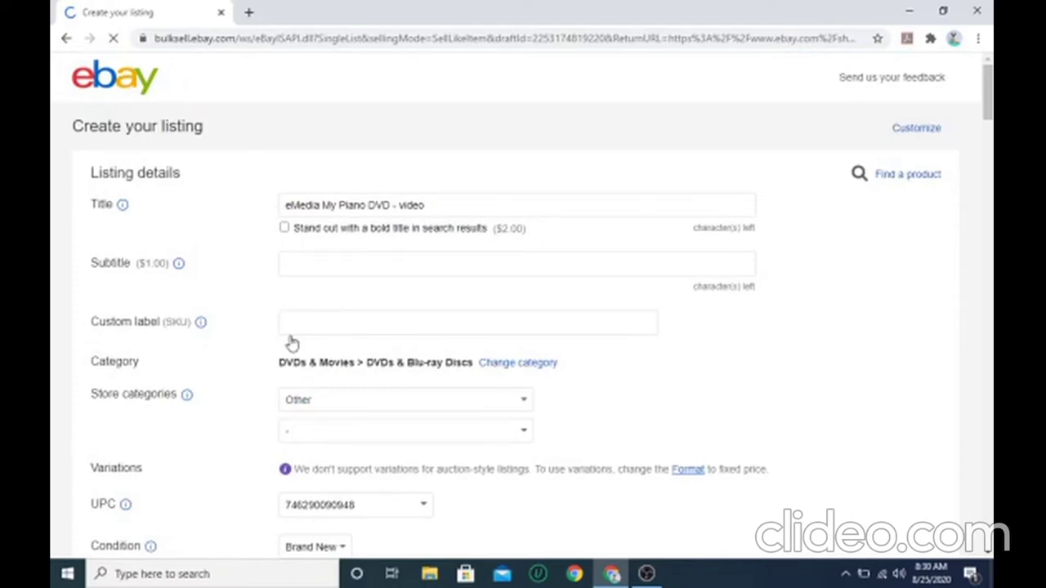
Crop the front cover photo tightly around the DVD case and save it.
{"action": "scroll", "coordinate": [293, 343], "scroll_direction": "down", "scroll_amount": 2}
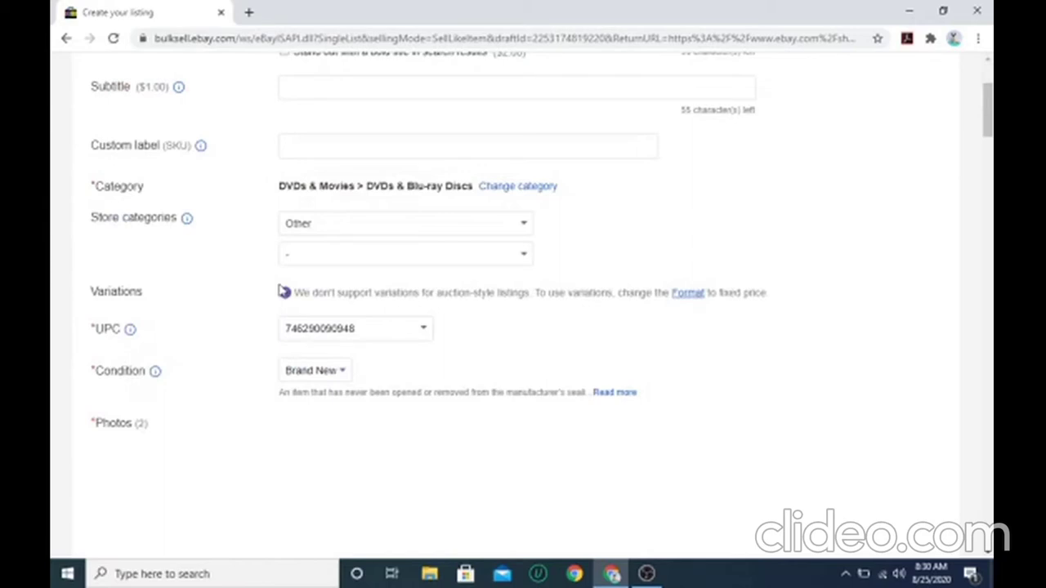
{"action": "scroll", "coordinate": [281, 291], "scroll_direction": "down", "scroll_amount": 1}
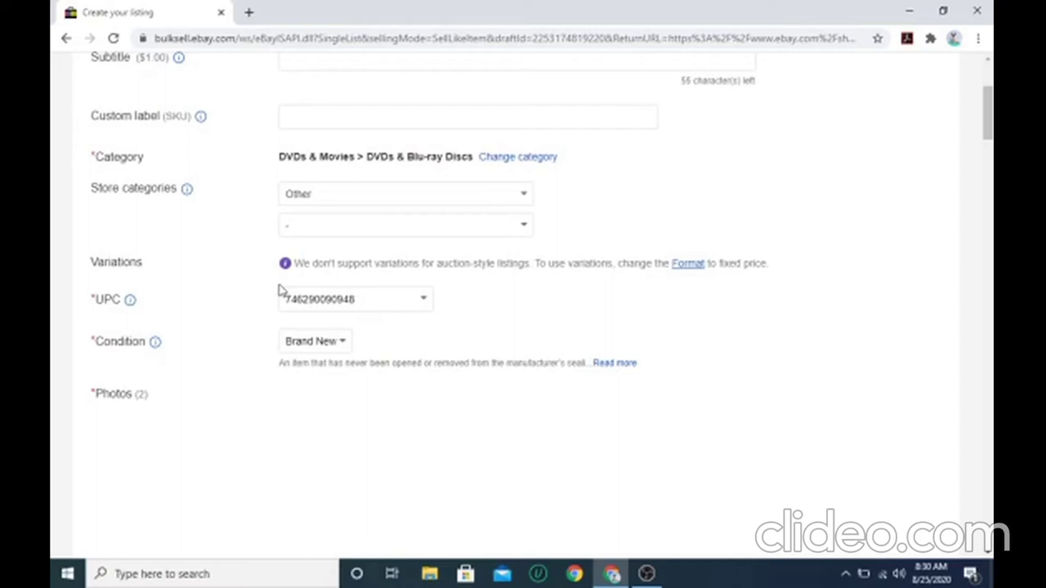
{"action": "scroll", "coordinate": [281, 291], "scroll_direction": "down", "scroll_amount": 3}
{"action": "left_click", "coordinate": [299, 432]}
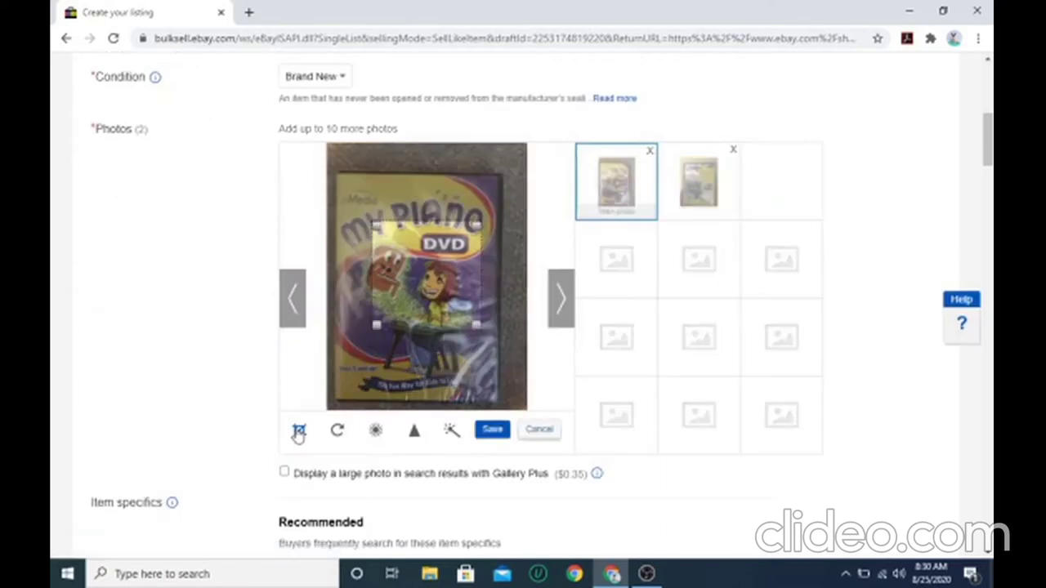
{"action": "left_click_drag", "start_coordinate": [365, 353], "coordinate": [333, 402]}
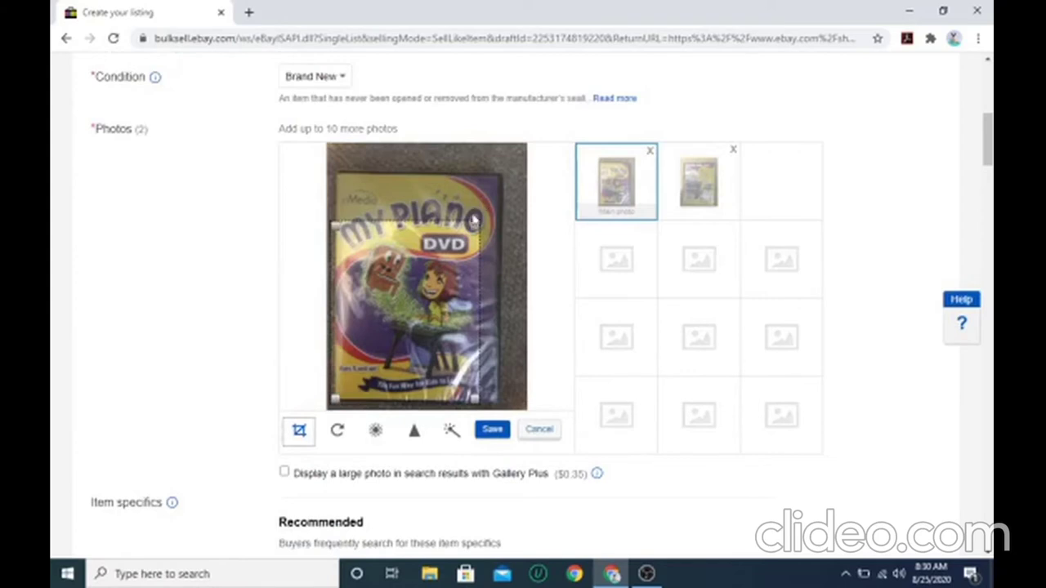
{"action": "left_click_drag", "start_coordinate": [476, 227], "coordinate": [499, 175]}
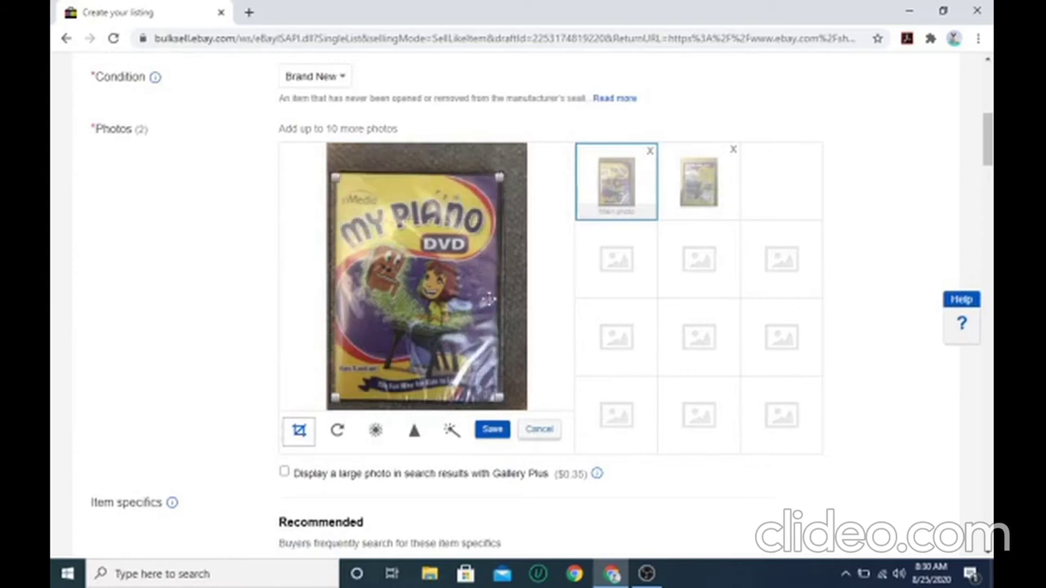
{"action": "mouse_move", "coordinate": [427, 276]}
{"action": "left_click", "coordinate": [496, 435]}
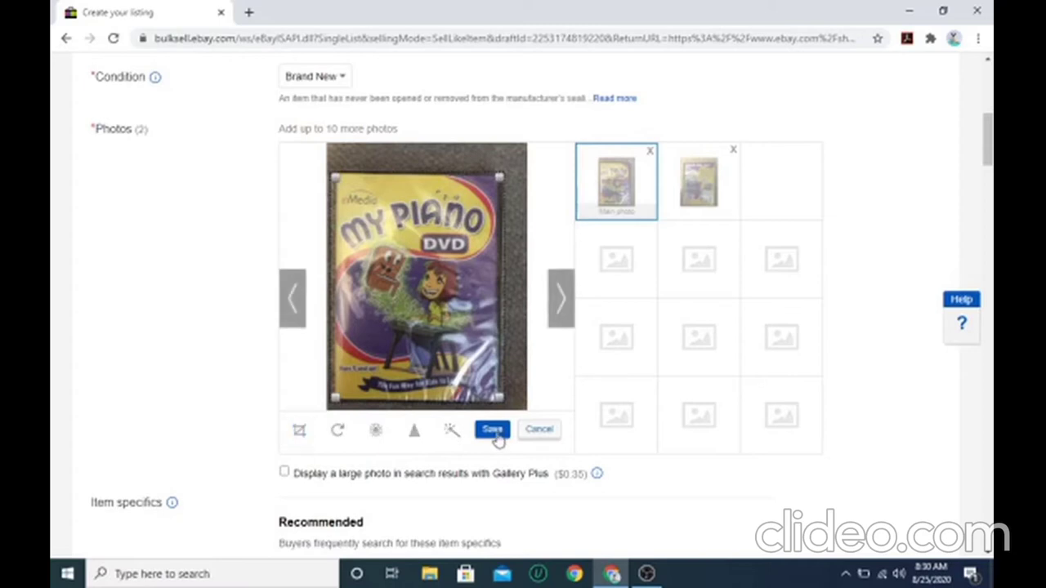
{"action": "left_click", "coordinate": [494, 433]}
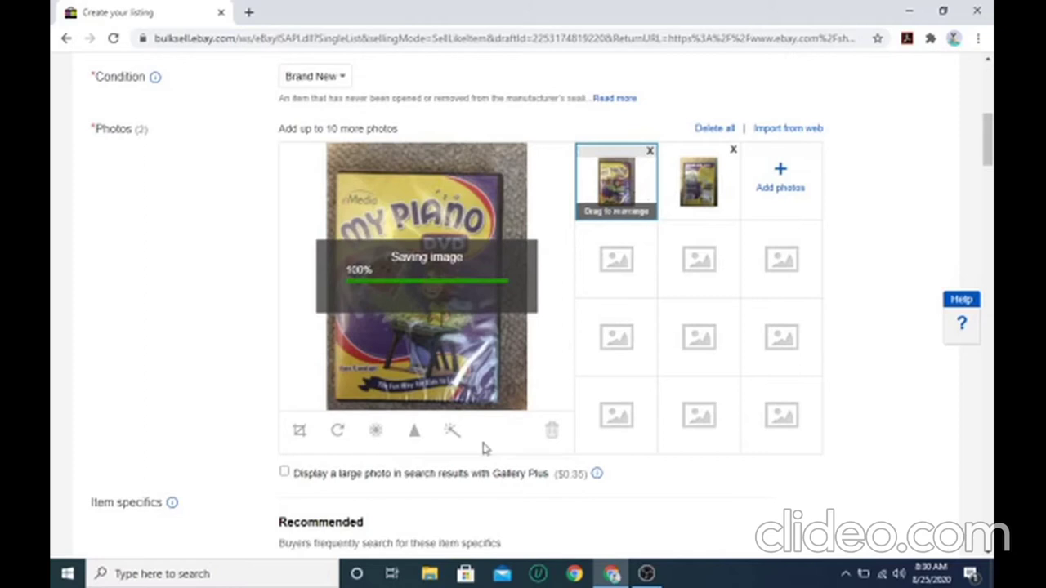
Crop the back cover photo tightly around the DVD case and save it.
{"action": "left_click", "coordinate": [683, 183]}
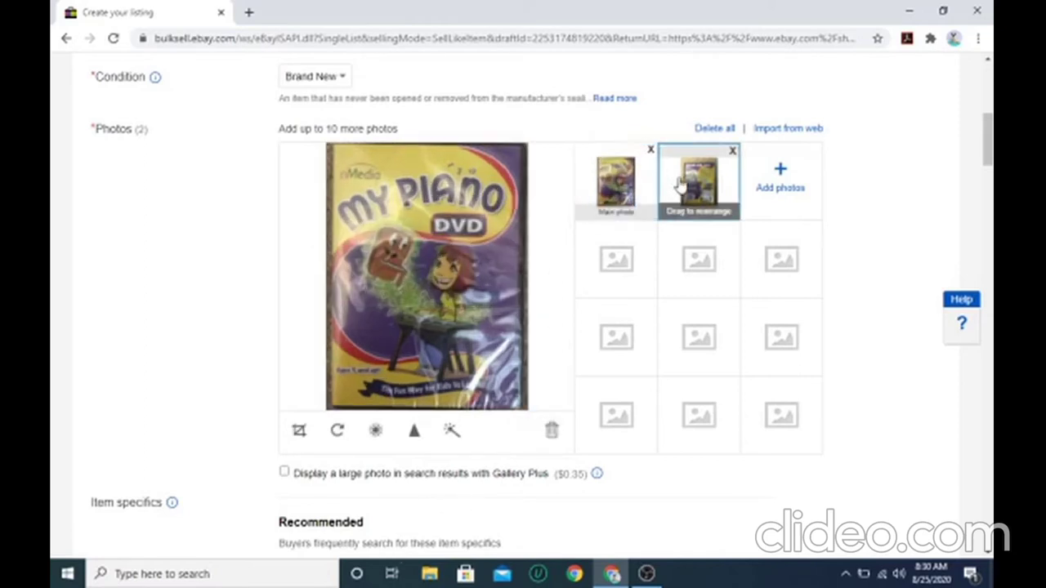
{"action": "left_click", "coordinate": [299, 433]}
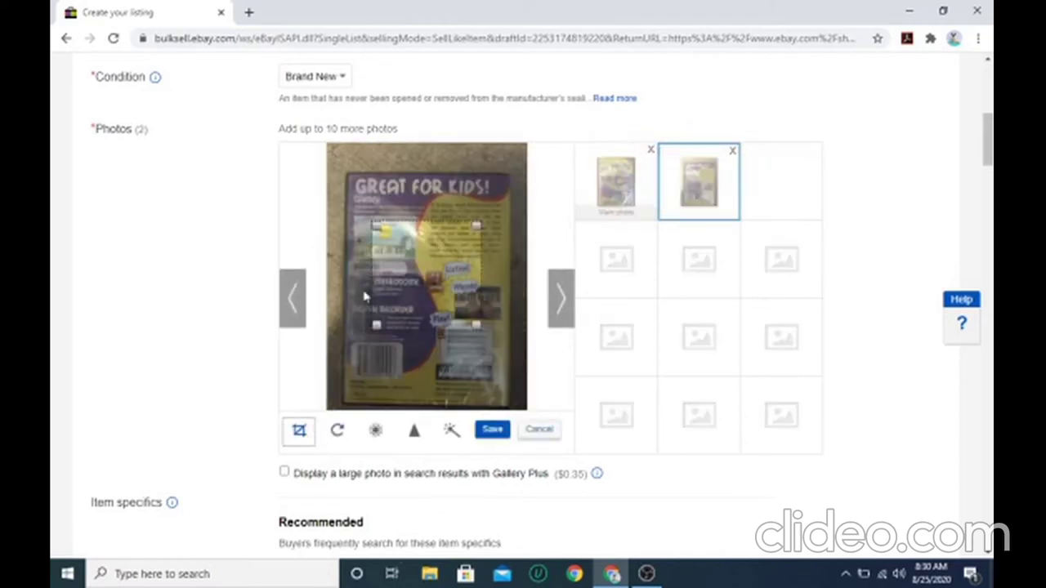
{"action": "left_click_drag", "start_coordinate": [375, 325], "coordinate": [343, 406]}
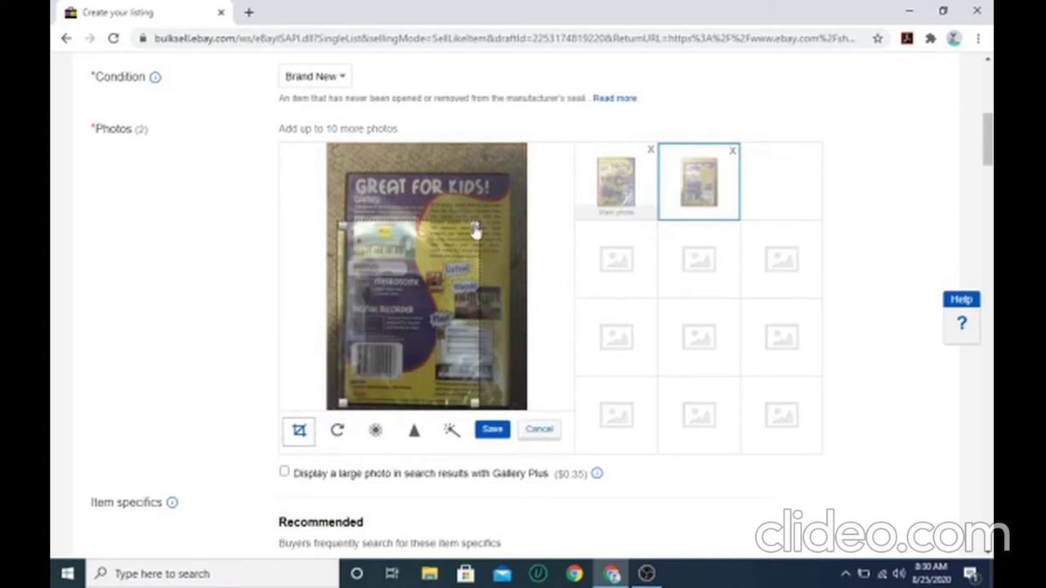
{"action": "mouse_move", "coordinate": [475, 226]}
{"action": "left_mouse_down"}
{"action": "mouse_move", "coordinate": [492, 162]}
{"action": "mouse_move", "coordinate": [509, 175]}
{"action": "left_mouse_up"}
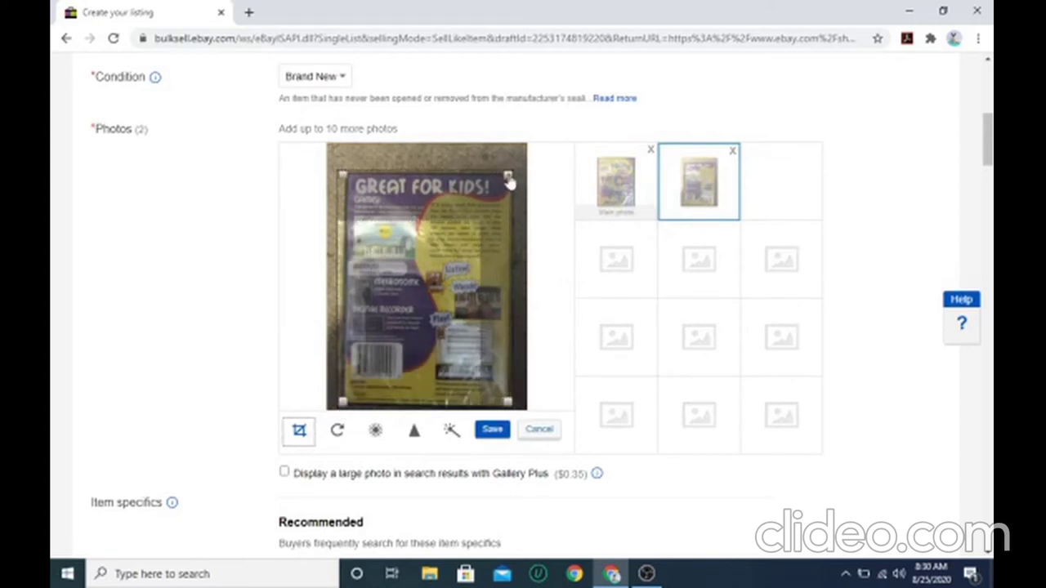
{"action": "left_click", "coordinate": [491, 432]}
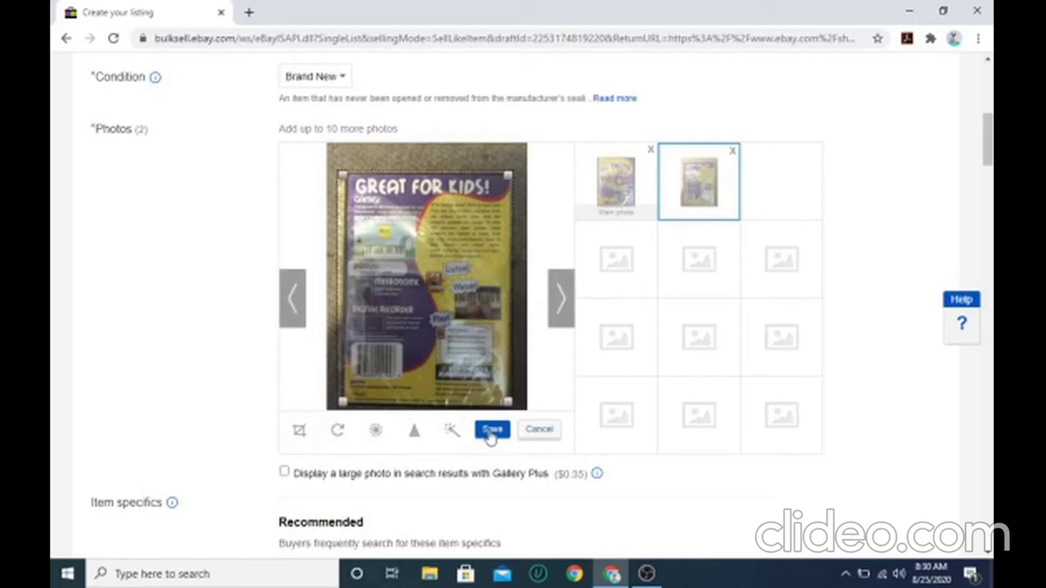
{"action": "left_click", "coordinate": [491, 433]}
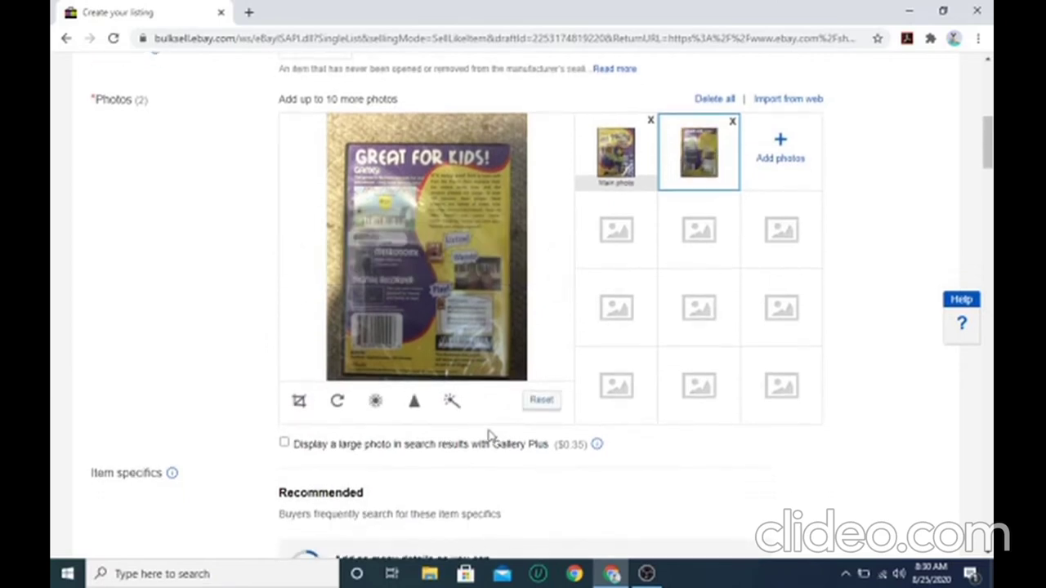
Set the Genre to Children's & Family and the Region Code to DVD region 1.
{"action": "scroll", "coordinate": [490, 436], "scroll_direction": "down", "scroll_amount": 1}
{"action": "scroll", "coordinate": [491, 437], "scroll_direction": "down", "scroll_amount": 1}
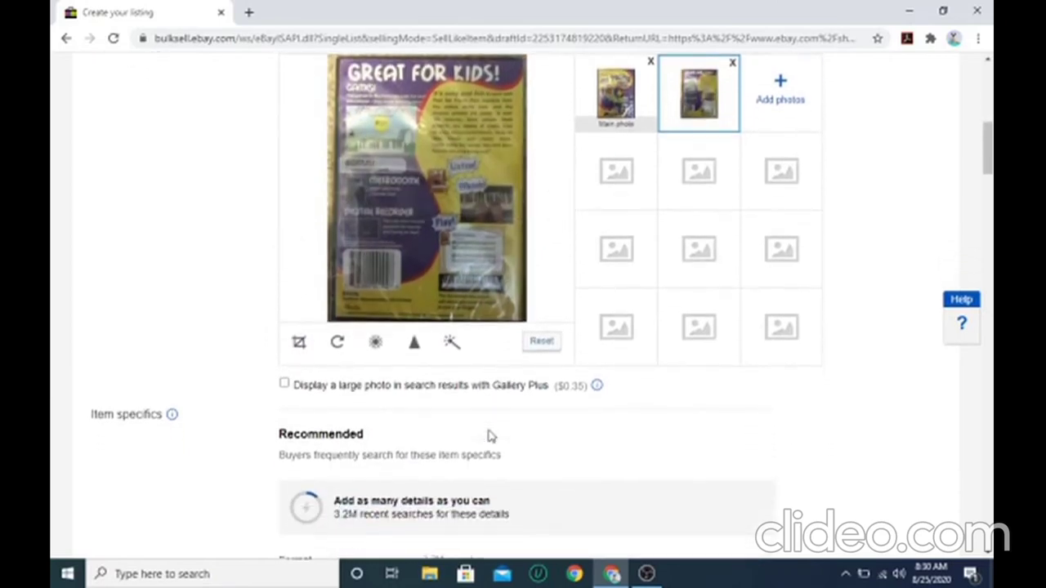
{"action": "scroll", "coordinate": [490, 436], "scroll_direction": "down", "scroll_amount": 2}
{"action": "scroll", "coordinate": [490, 436], "scroll_direction": "down", "scroll_amount": 1}
{"action": "scroll", "coordinate": [490, 436], "scroll_direction": "down", "scroll_amount": 1}
{"action": "scroll", "coordinate": [490, 437], "scroll_direction": "down", "scroll_amount": 1}
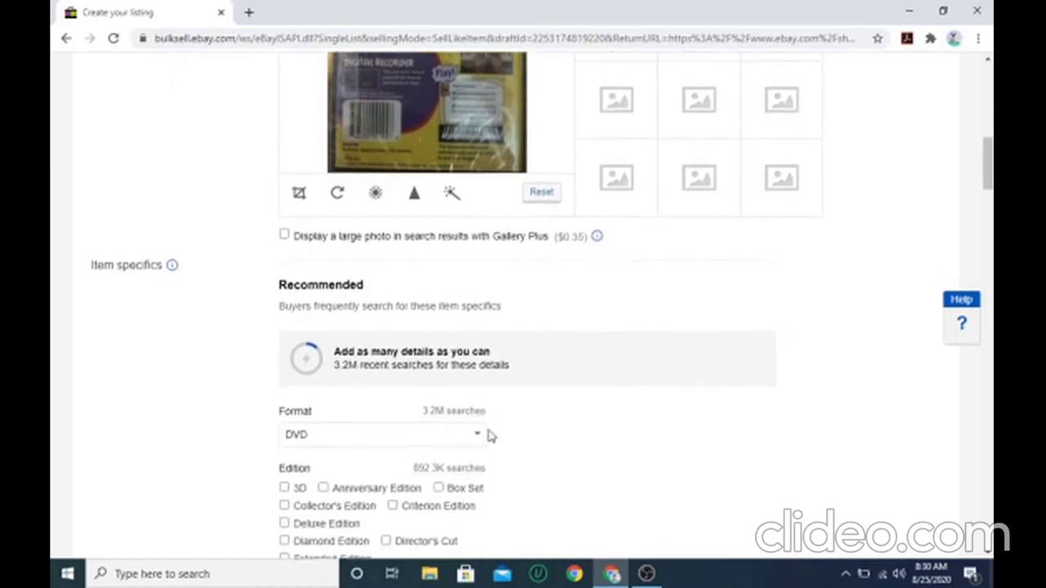
{"action": "scroll", "coordinate": [490, 436], "scroll_direction": "down", "scroll_amount": 2}
{"action": "scroll", "coordinate": [490, 437], "scroll_direction": "down", "scroll_amount": 2}
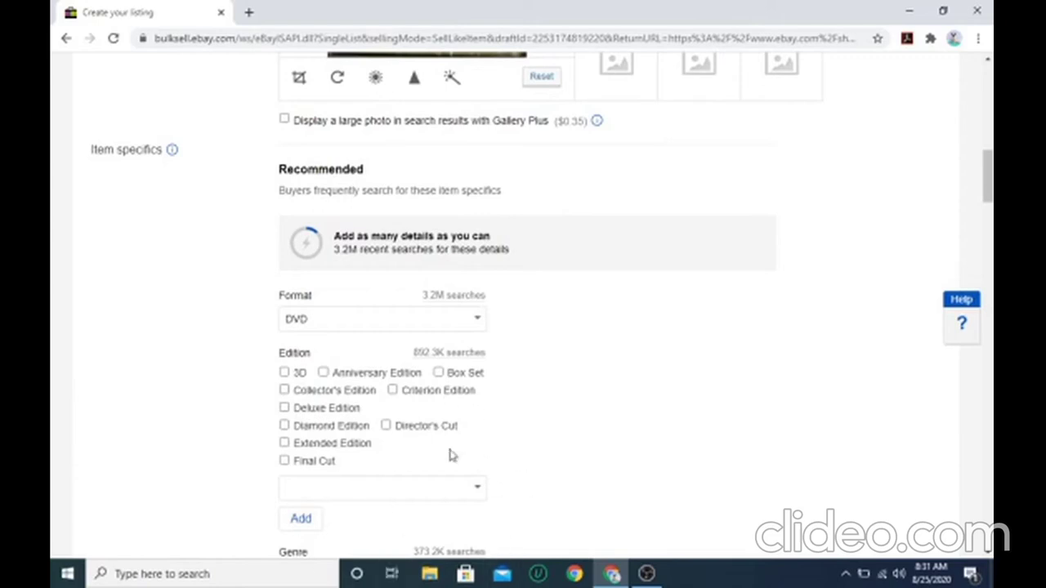
{"action": "scroll", "coordinate": [406, 509], "scroll_direction": "down", "scroll_amount": 1}
{"action": "scroll", "coordinate": [406, 510], "scroll_direction": "down", "scroll_amount": 2}
{"action": "scroll", "coordinate": [406, 507], "scroll_direction": "down", "scroll_amount": 1}
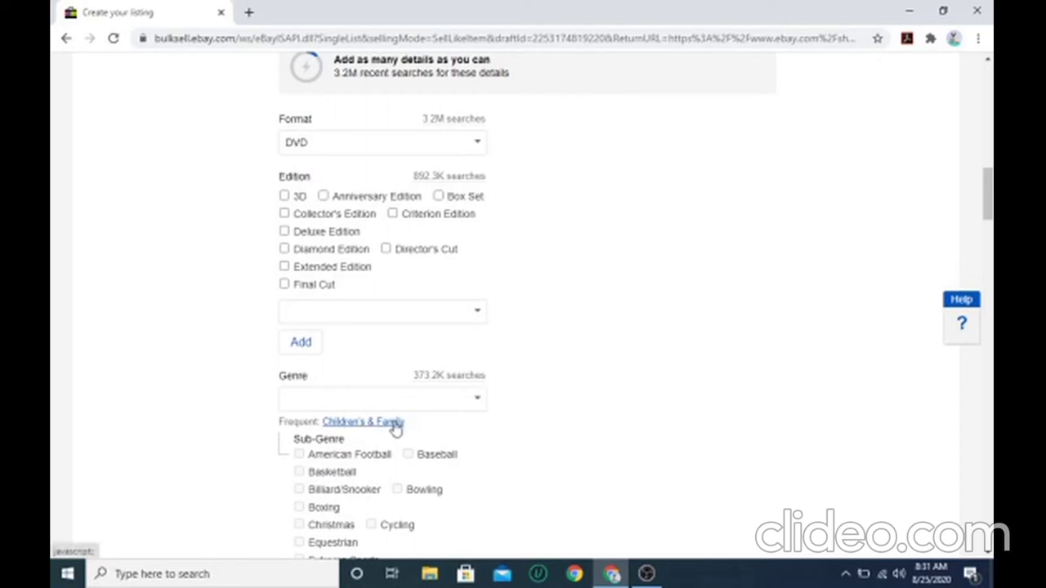
{"action": "left_click", "coordinate": [394, 423]}
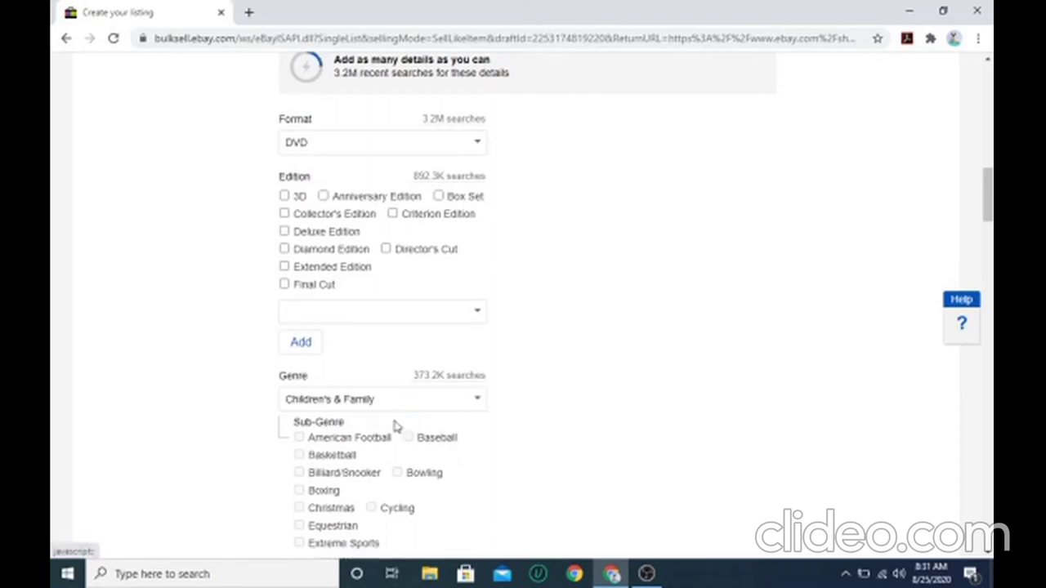
{"action": "scroll", "coordinate": [394, 425], "scroll_direction": "down", "scroll_amount": 1}
{"action": "scroll", "coordinate": [395, 425], "scroll_direction": "down", "scroll_amount": 1}
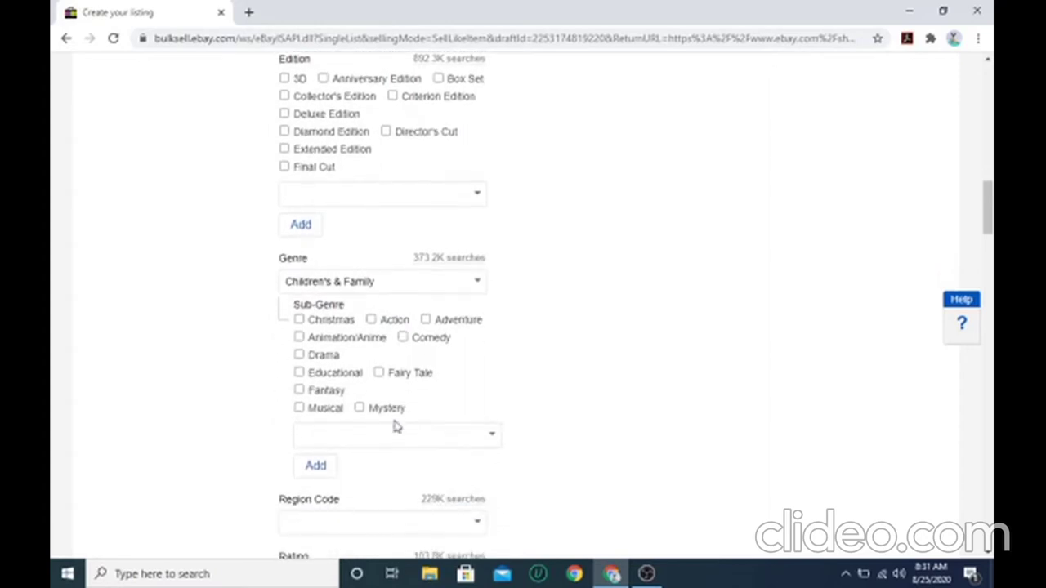
{"action": "scroll", "coordinate": [395, 425], "scroll_direction": "down", "scroll_amount": 1}
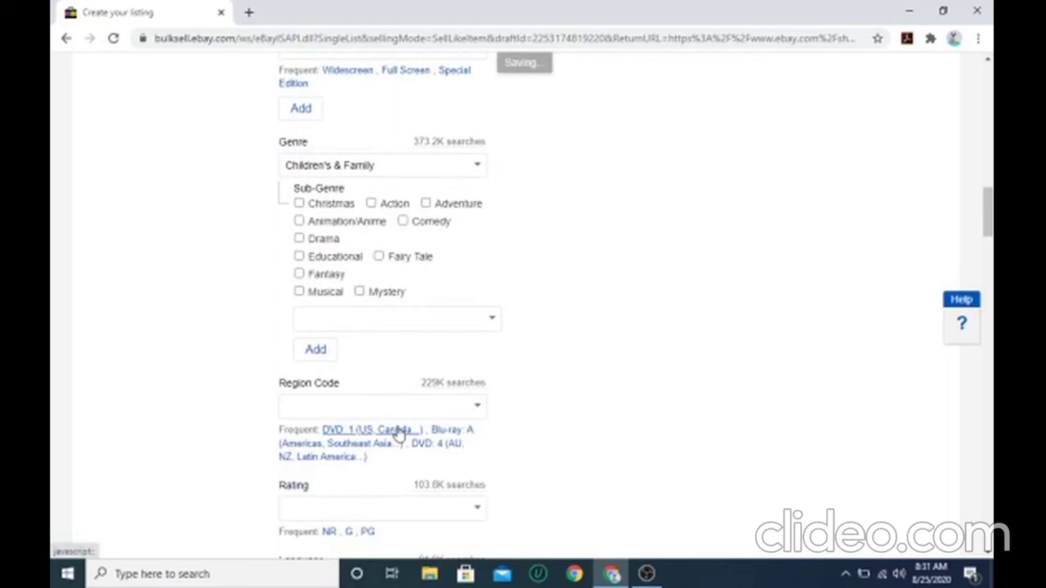
{"action": "left_click", "coordinate": [398, 431]}
Set the Rating item specific to NR.
{"action": "scroll", "coordinate": [398, 426], "scroll_direction": "down", "scroll_amount": 1}
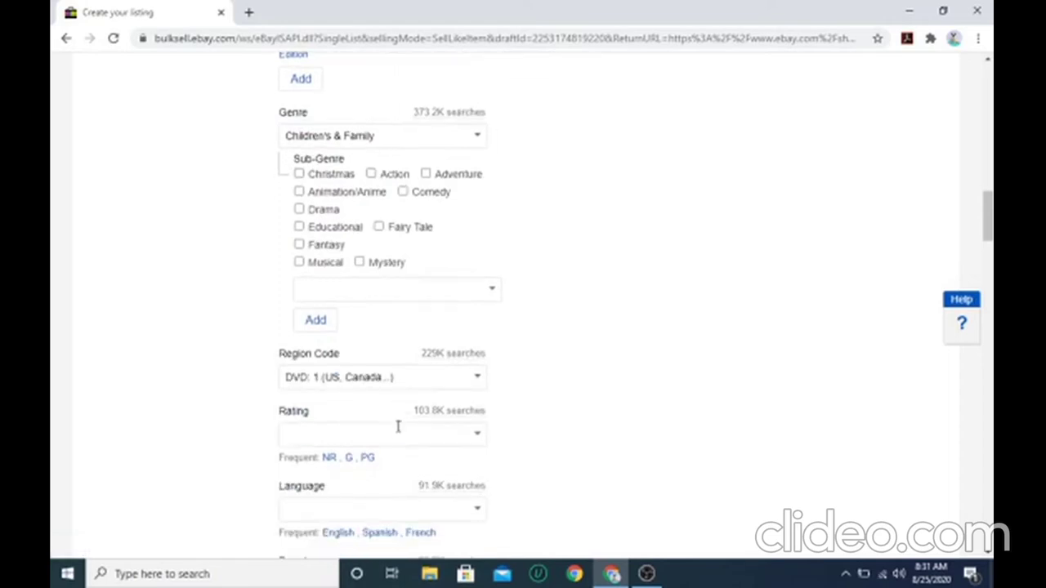
{"action": "scroll", "coordinate": [398, 426], "scroll_direction": "down", "scroll_amount": 1}
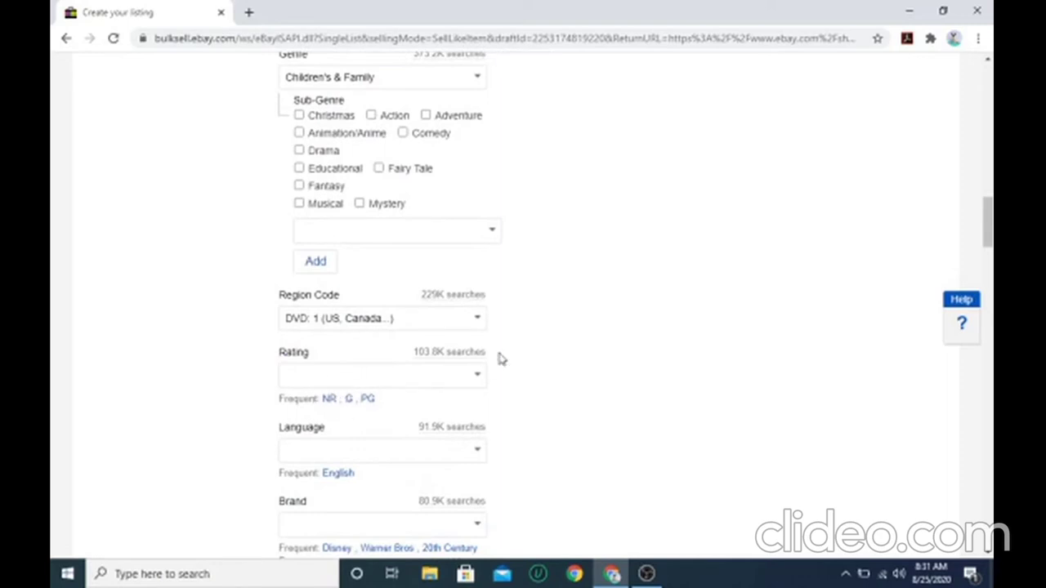
{"action": "left_click", "coordinate": [478, 374]}
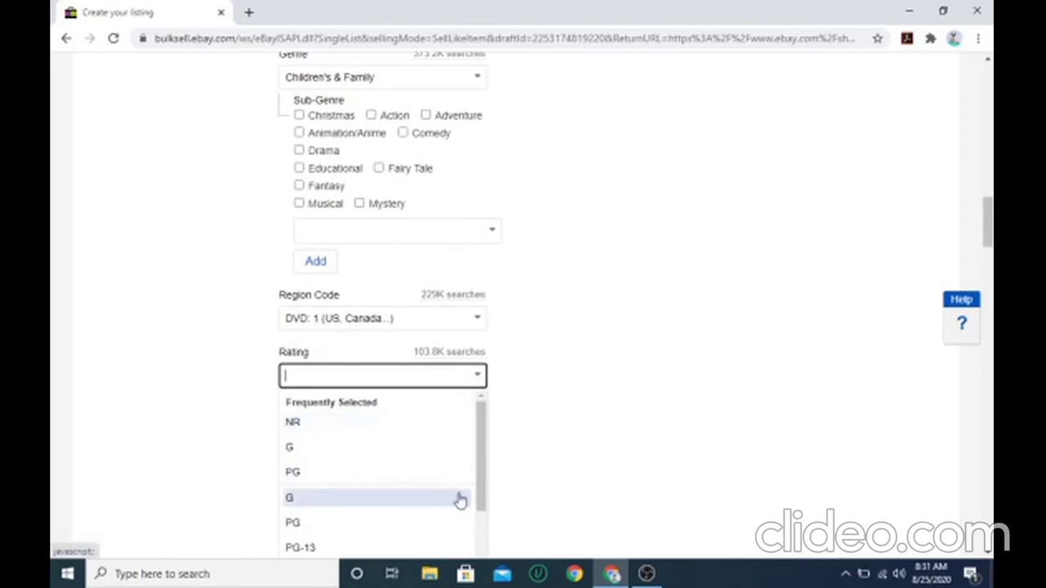
{"action": "left_click_drag", "start_coordinate": [481, 490], "coordinate": [481, 544]}
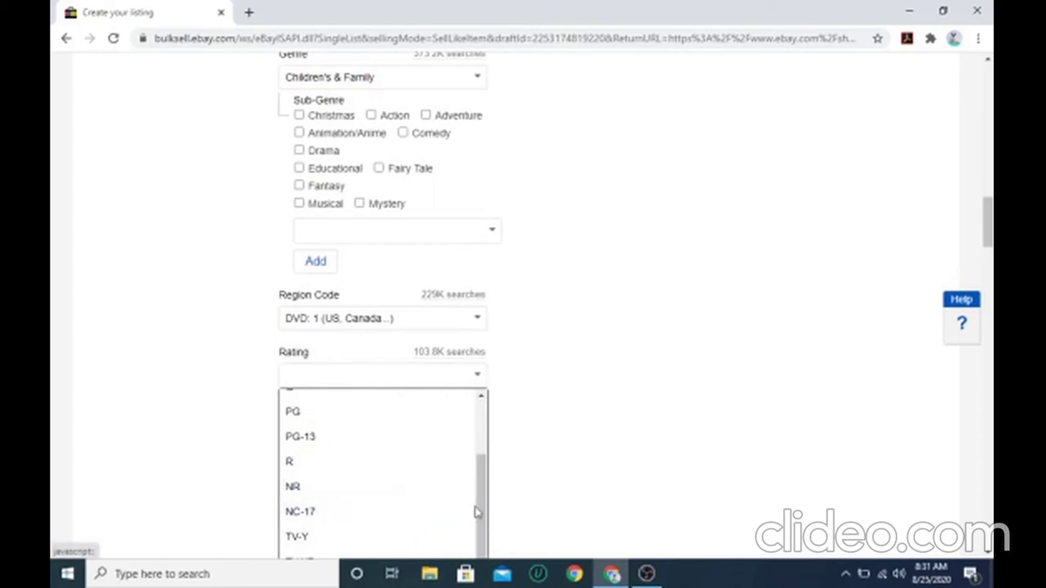
{"action": "left_click_drag", "start_coordinate": [477, 513], "coordinate": [480, 563]}
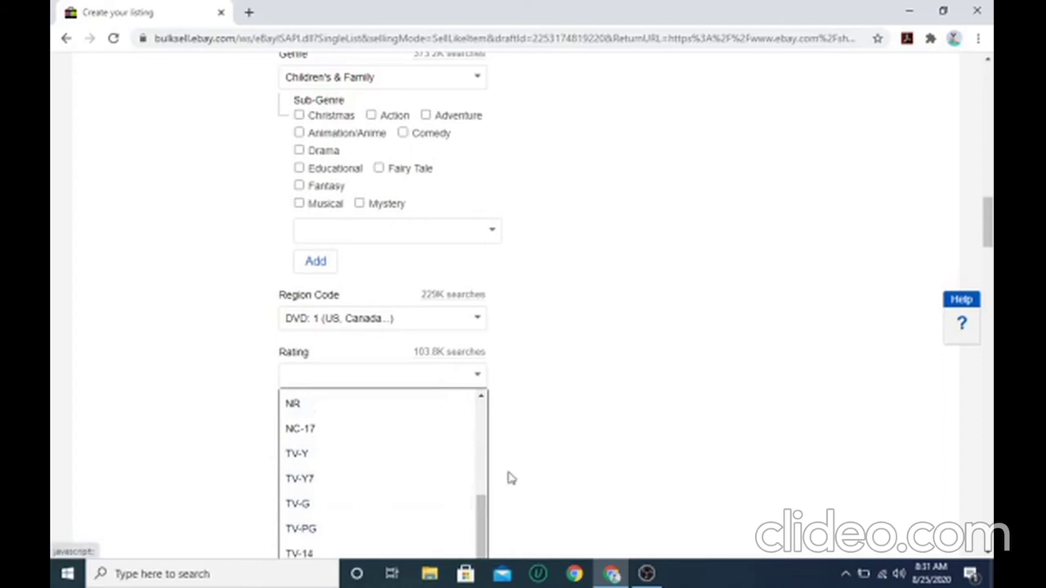
{"action": "scroll", "coordinate": [508, 477], "scroll_direction": "down", "scroll_amount": 1}
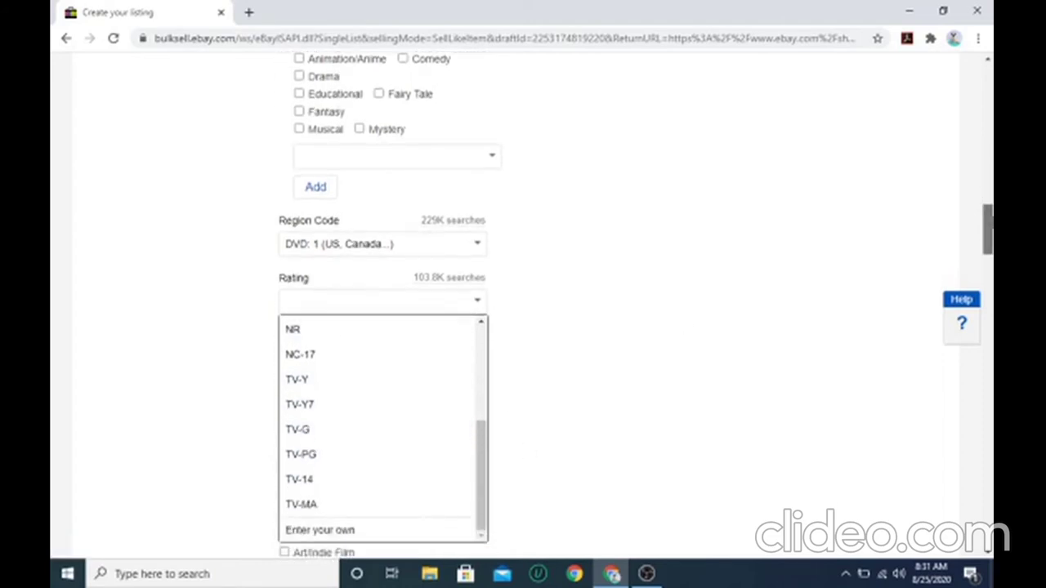
{"action": "left_click", "coordinate": [479, 309]}
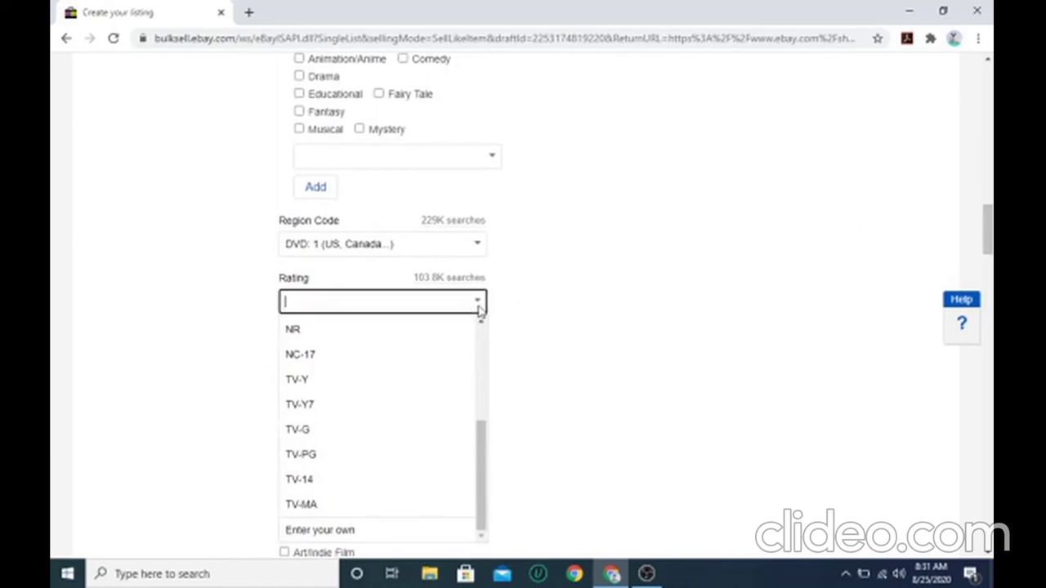
{"action": "left_click", "coordinate": [429, 330]}
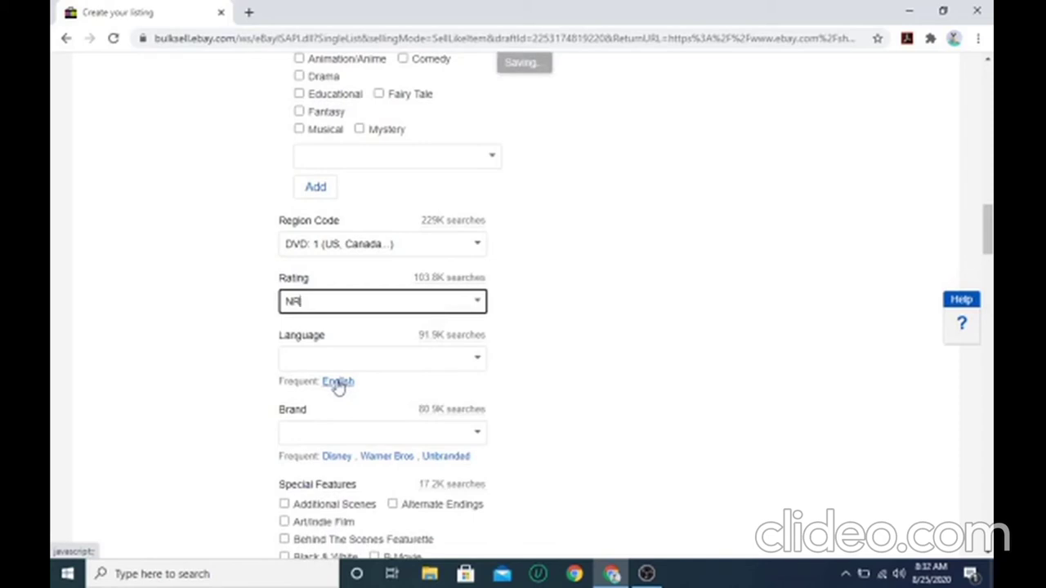
Set the Language to English and enter eMedia as the Brand.
{"action": "left_click", "coordinate": [338, 383]}
{"action": "left_click", "coordinate": [333, 415]}
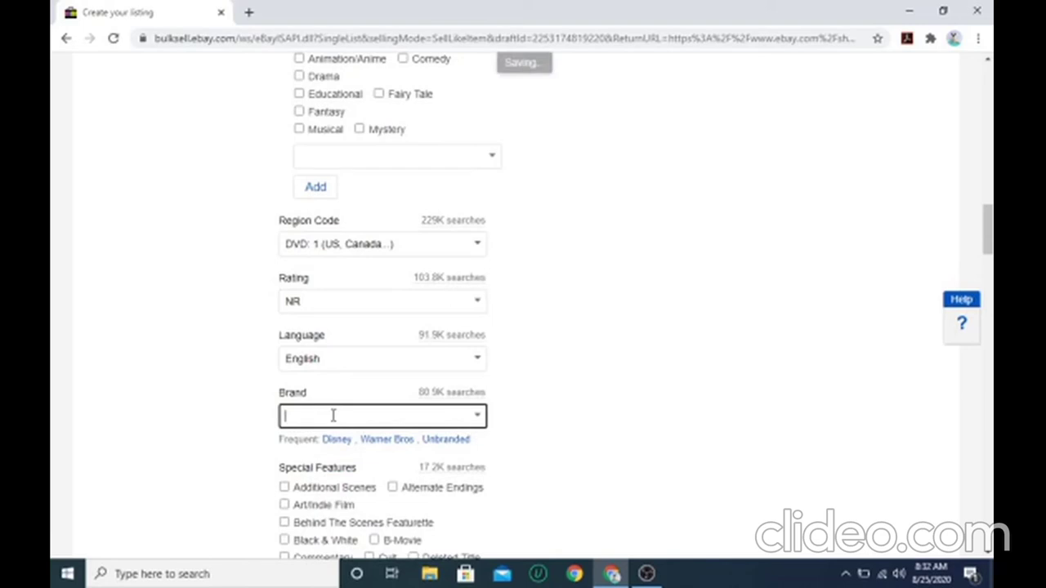
{"action": "type", "text": "e"}
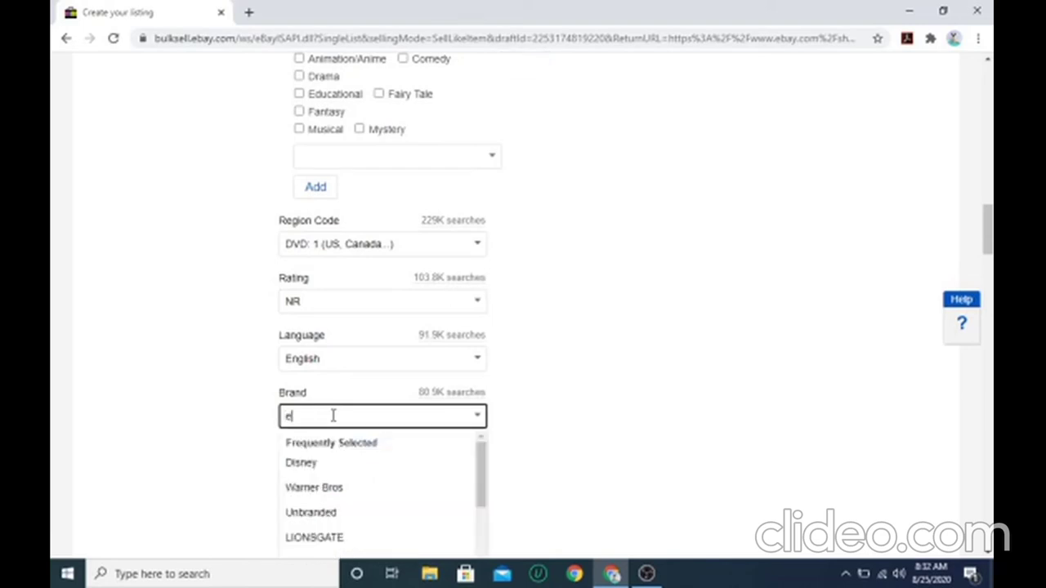
{"action": "type", "text": "Me"}
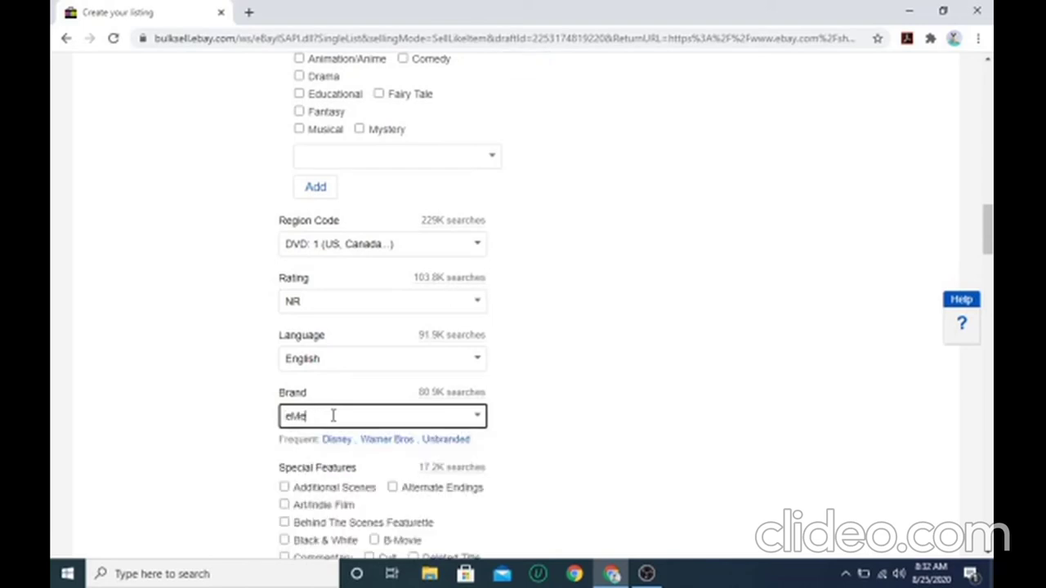
{"action": "type", "text": "dia"}
{"action": "left_click", "coordinate": [204, 420]}
{"action": "scroll", "coordinate": [204, 420], "scroll_direction": "down", "scroll_amount": 1}
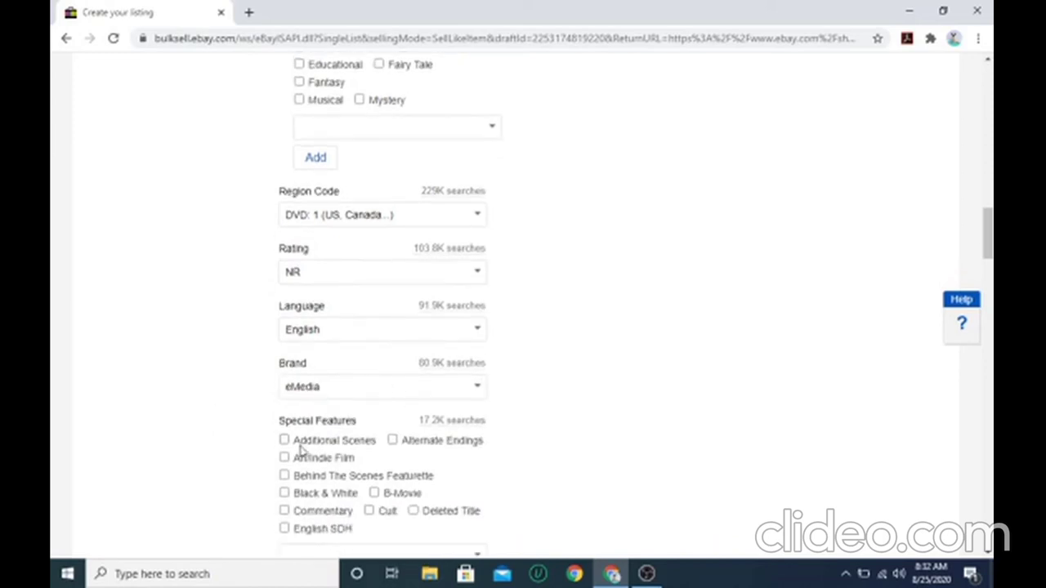
{"action": "scroll", "coordinate": [301, 448], "scroll_direction": "down", "scroll_amount": 2}
{"action": "scroll", "coordinate": [301, 448], "scroll_direction": "down", "scroll_amount": 1}
Leave the Movie/TV Title item specific empty and move down the specifics.
{"action": "scroll", "coordinate": [301, 448], "scroll_direction": "down", "scroll_amount": 1}
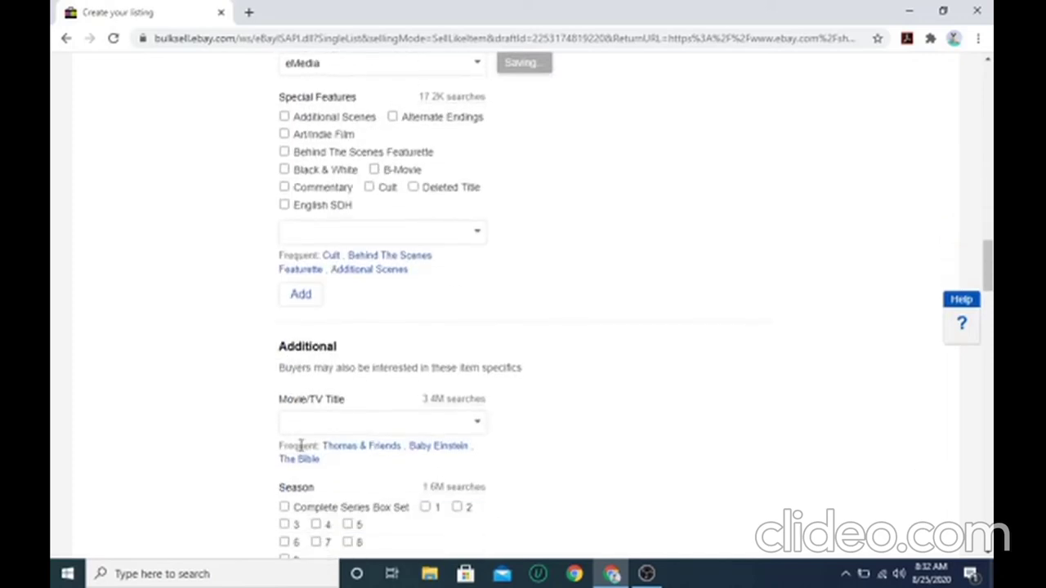
{"action": "scroll", "coordinate": [301, 447], "scroll_direction": "down", "scroll_amount": 1}
{"action": "scroll", "coordinate": [301, 446], "scroll_direction": "down", "scroll_amount": 2}
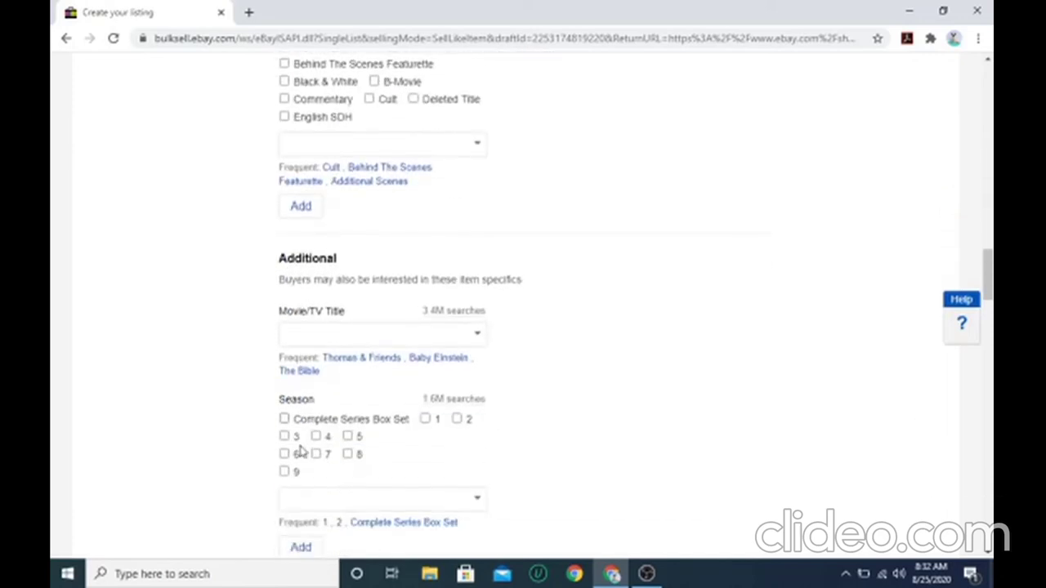
{"action": "left_click", "coordinate": [349, 334]}
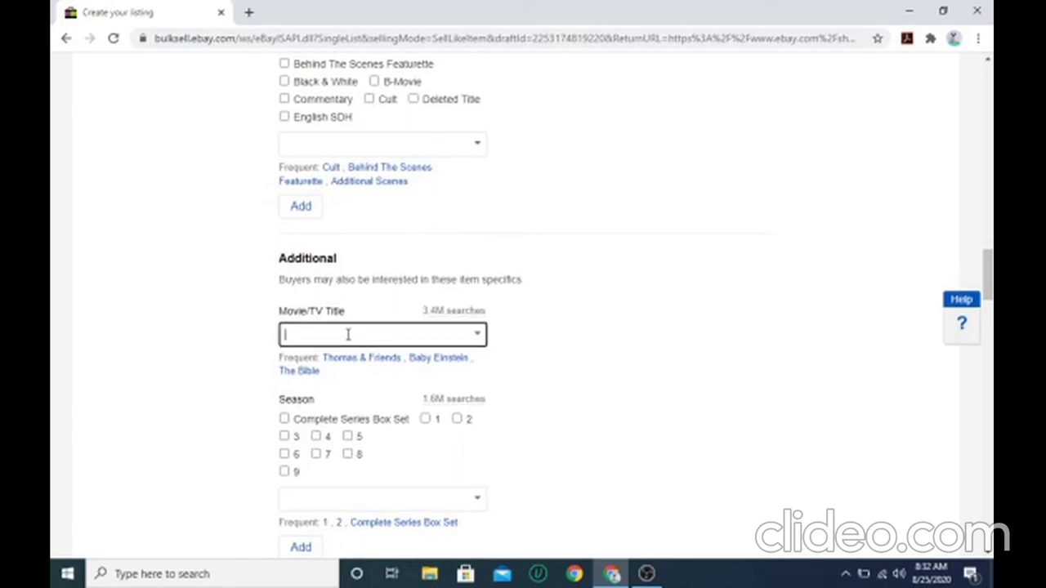
{"action": "left_click", "coordinate": [258, 322]}
{"action": "scroll", "coordinate": [258, 322], "scroll_direction": "down", "scroll_amount": 1}
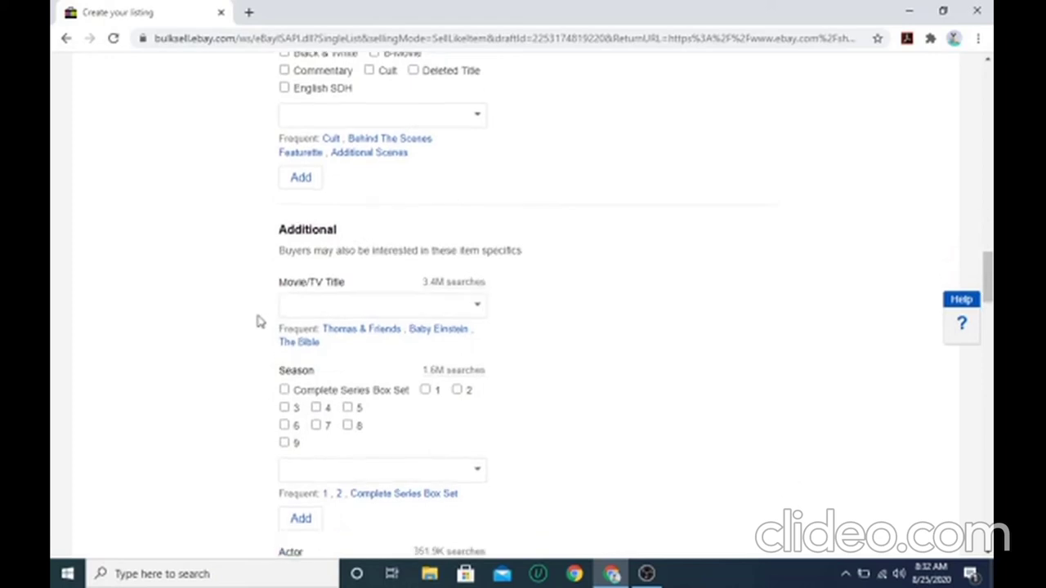
{"action": "scroll", "coordinate": [258, 322], "scroll_direction": "down", "scroll_amount": 1}
{"action": "scroll", "coordinate": [258, 322], "scroll_direction": "down", "scroll_amount": 1}
{"action": "scroll", "coordinate": [259, 322], "scroll_direction": "down", "scroll_amount": 6}
{"action": "scroll", "coordinate": [259, 319], "scroll_direction": "down", "scroll_amount": 1}
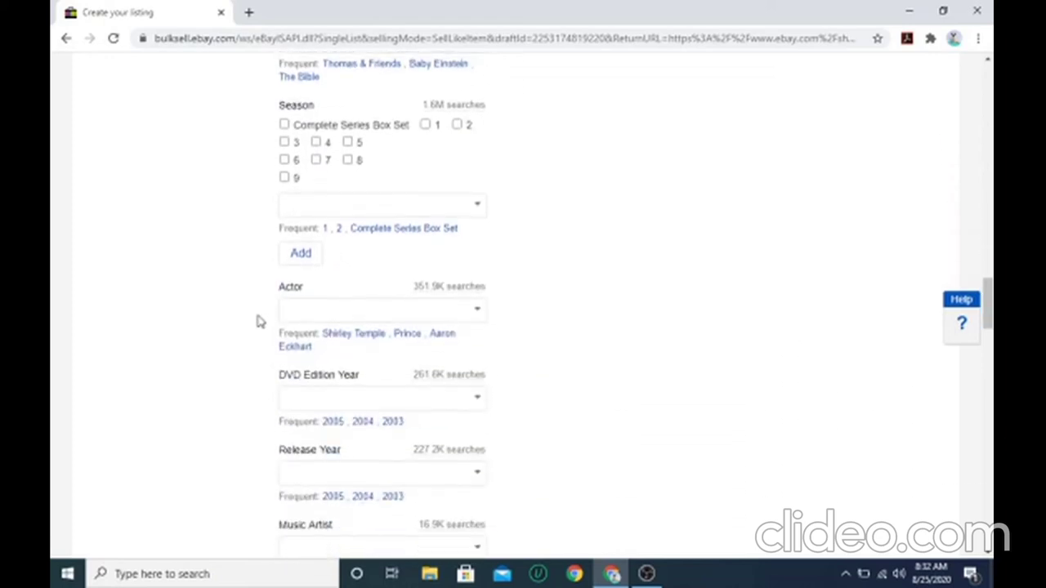
{"action": "scroll", "coordinate": [259, 320], "scroll_direction": "down", "scroll_amount": 1}
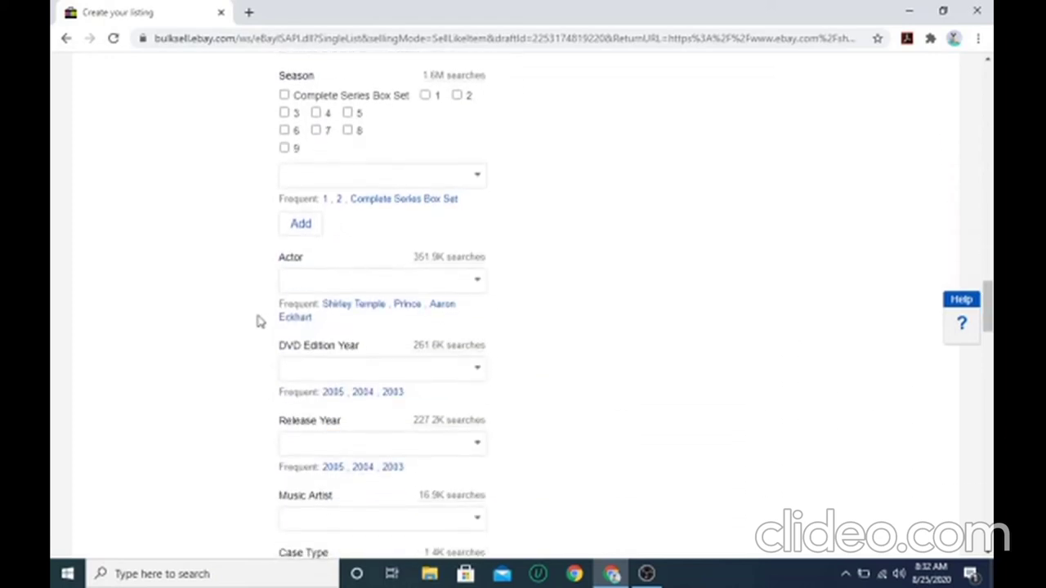
Enter 2010 as the DVD Edition Year and set Case Type to Tall/DVD Case.
{"action": "left_click", "coordinate": [354, 366]}
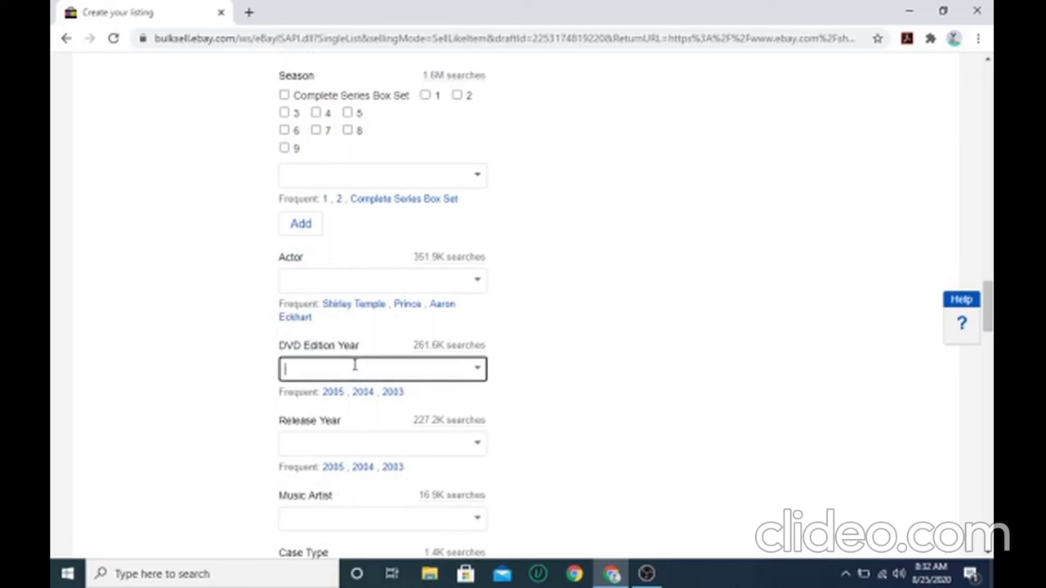
{"action": "type", "text": "20"}
{"action": "type", "text": "10"}
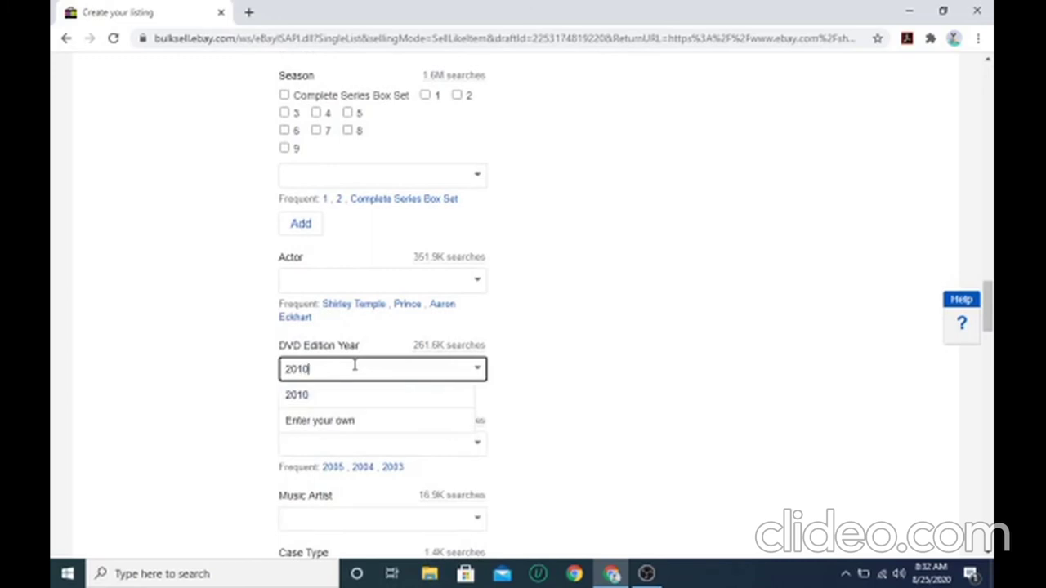
{"action": "left_click", "coordinate": [178, 407]}
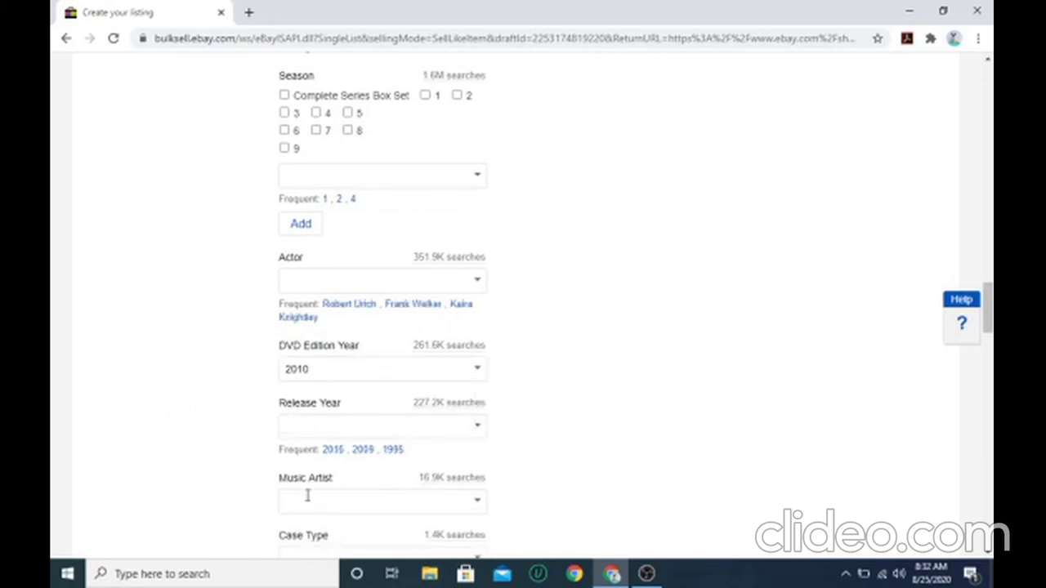
{"action": "scroll", "coordinate": [262, 454], "scroll_direction": "down", "scroll_amount": 2}
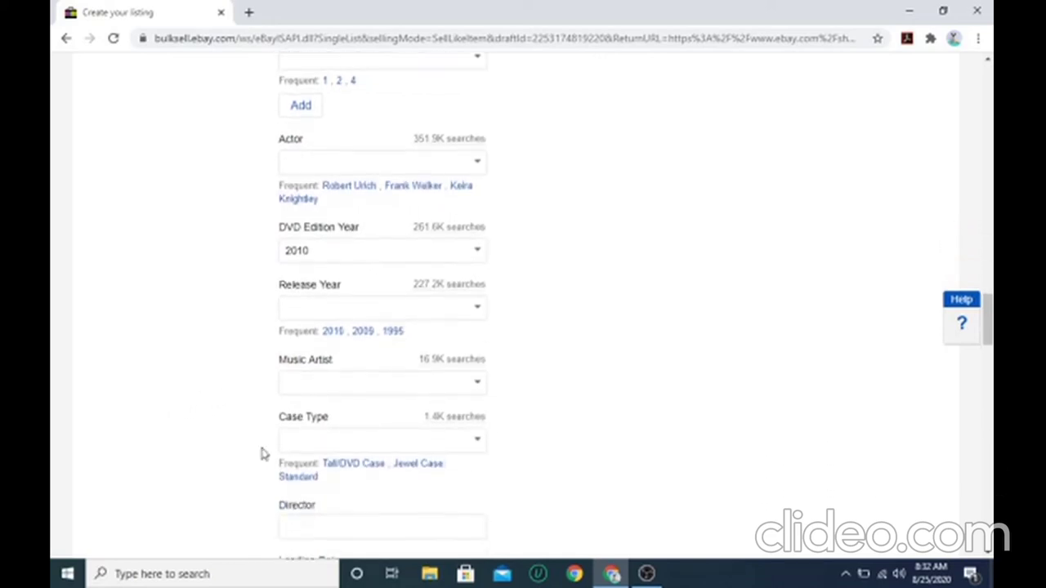
{"action": "left_click", "coordinate": [334, 437]}
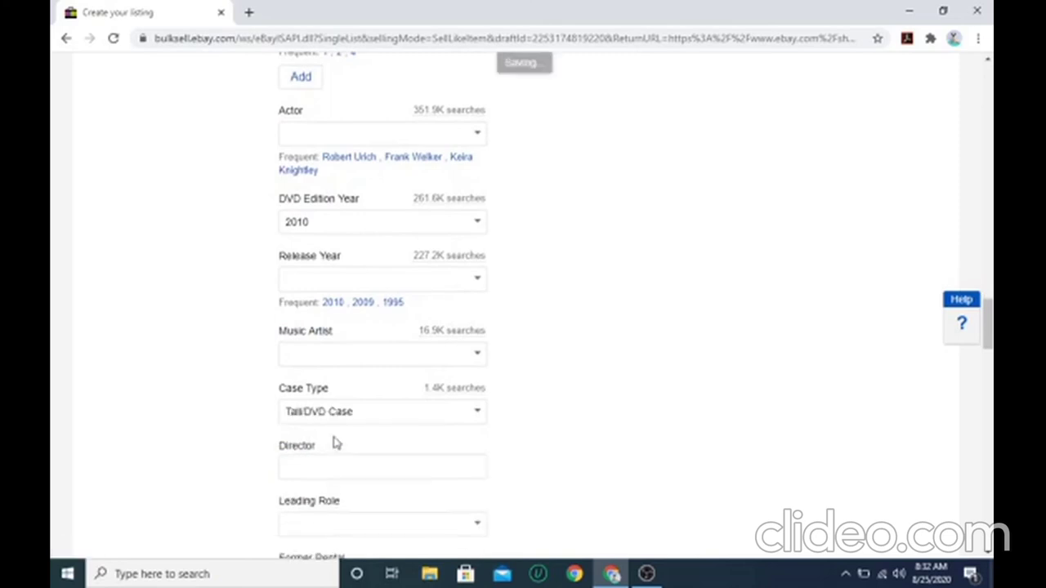
Set country of manufacture to United States, and Former Rental and Modified Item to No.
{"action": "scroll", "coordinate": [334, 437], "scroll_direction": "down", "scroll_amount": 2}
{"action": "scroll", "coordinate": [334, 437], "scroll_direction": "down", "scroll_amount": 1}
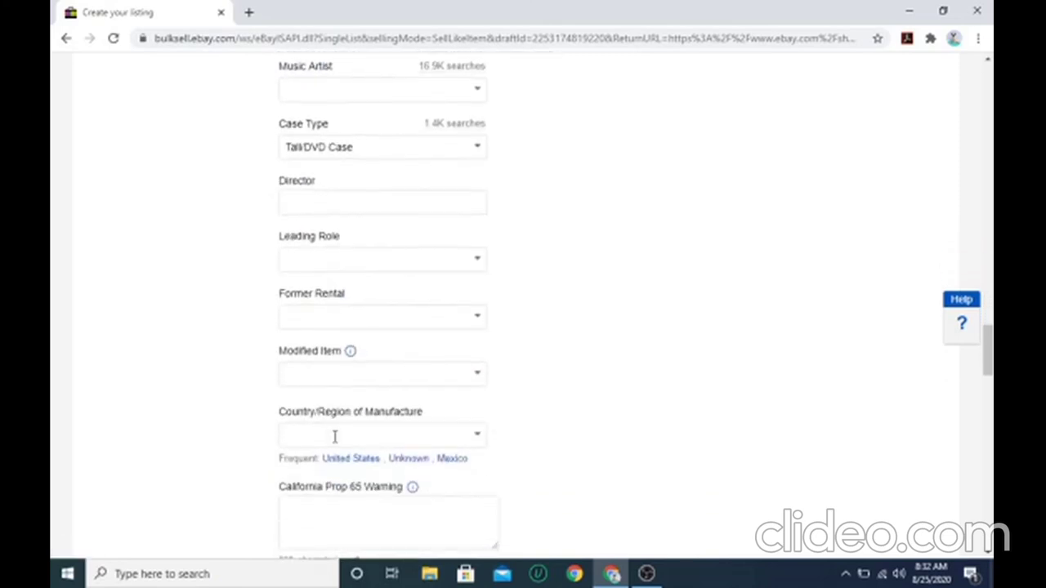
{"action": "left_click", "coordinate": [335, 459]}
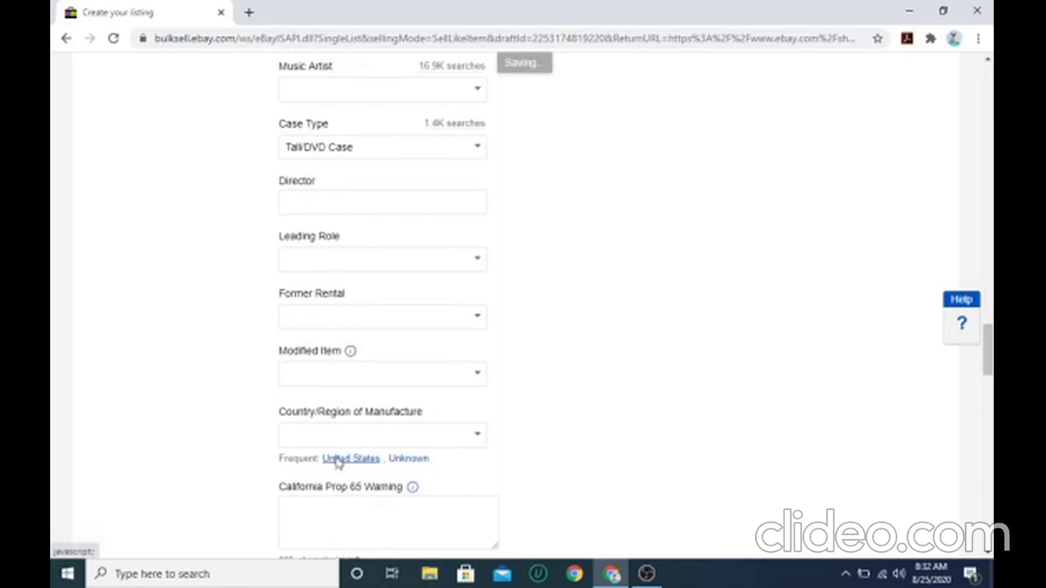
{"action": "left_click", "coordinate": [336, 459]}
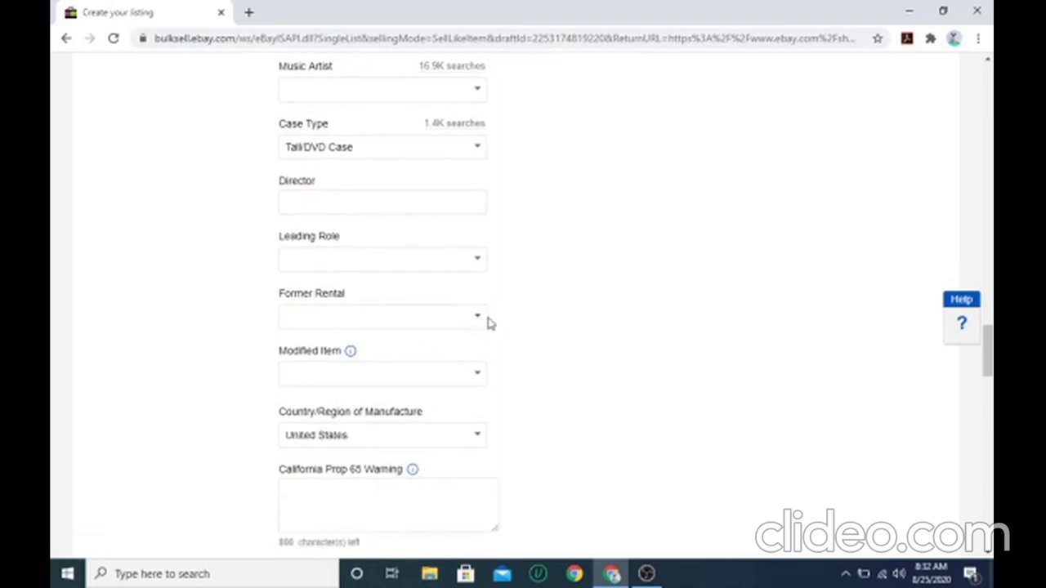
{"action": "left_click", "coordinate": [478, 317]}
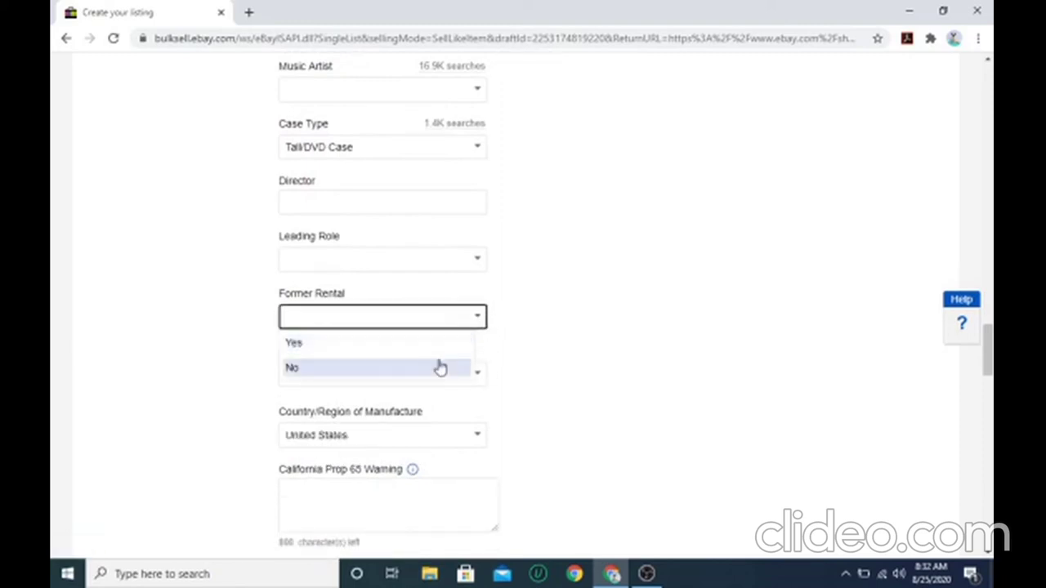
{"action": "left_click", "coordinate": [439, 367]}
{"action": "left_click", "coordinate": [478, 375]}
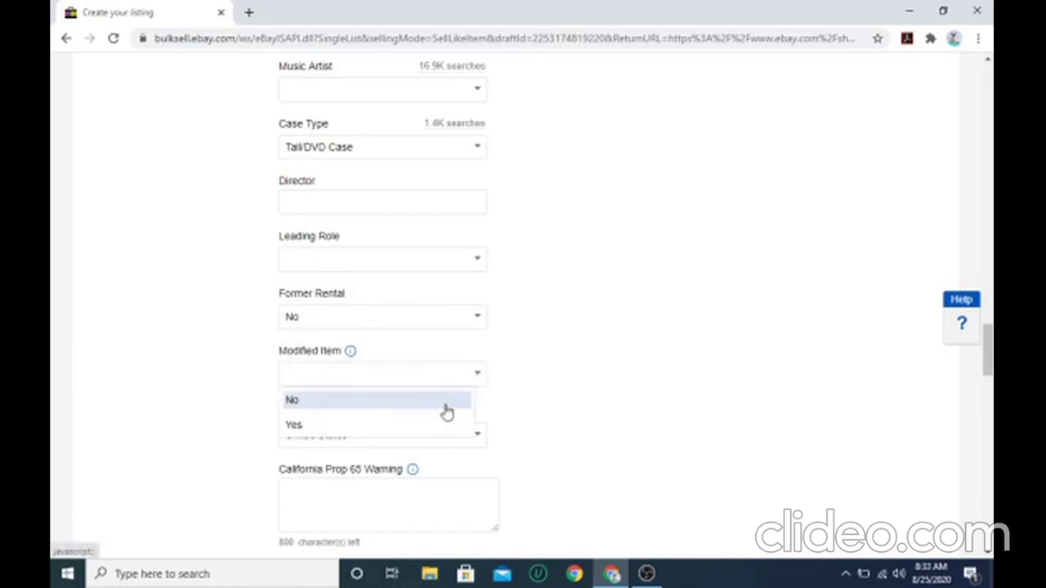
{"action": "key", "text": "Return"}
Scroll to the bottom of the listing form and choose Save as draft.
{"action": "scroll", "coordinate": [540, 377], "scroll_direction": "down", "scroll_amount": 8}
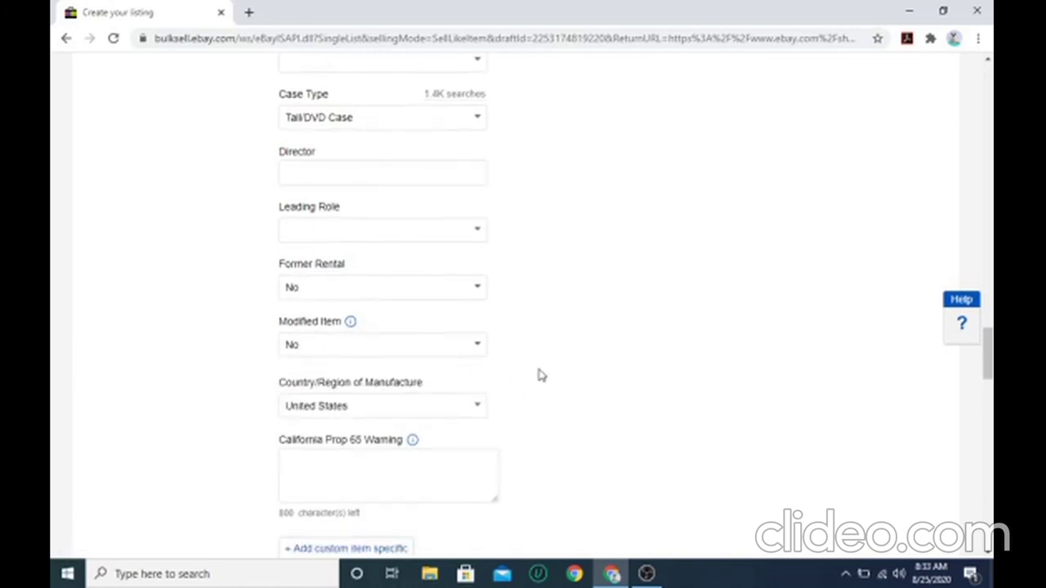
{"action": "scroll", "coordinate": [539, 375], "scroll_direction": "down", "scroll_amount": 1}
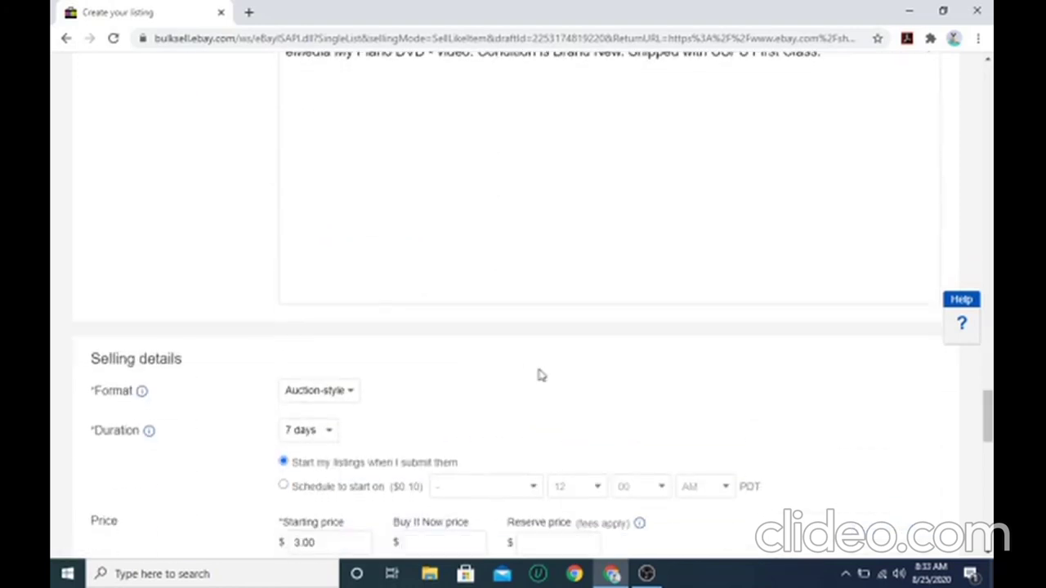
{"action": "scroll", "coordinate": [539, 375], "scroll_direction": "down", "scroll_amount": 1}
{"action": "scroll", "coordinate": [539, 375], "scroll_direction": "down", "scroll_amount": 2}
{"action": "scroll", "coordinate": [540, 375], "scroll_direction": "down", "scroll_amount": 5}
{"action": "scroll", "coordinate": [539, 375], "scroll_direction": "down", "scroll_amount": 2}
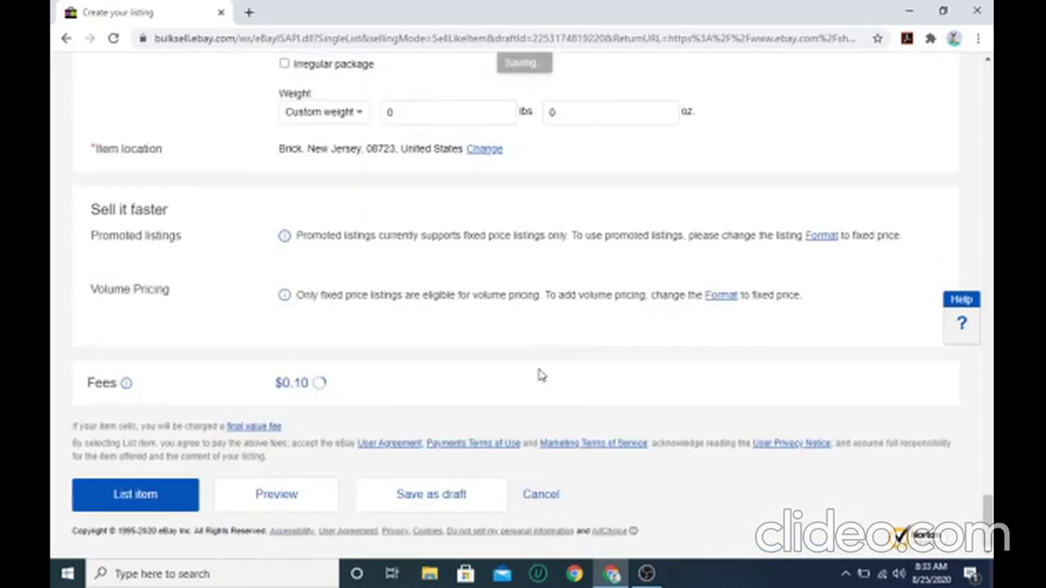
{"action": "left_click", "coordinate": [436, 500]}
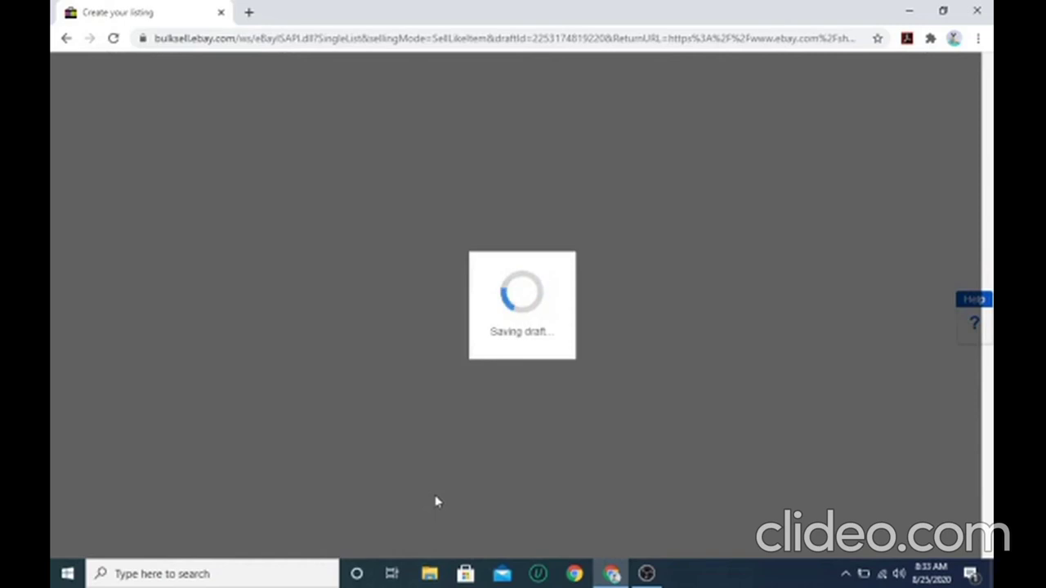